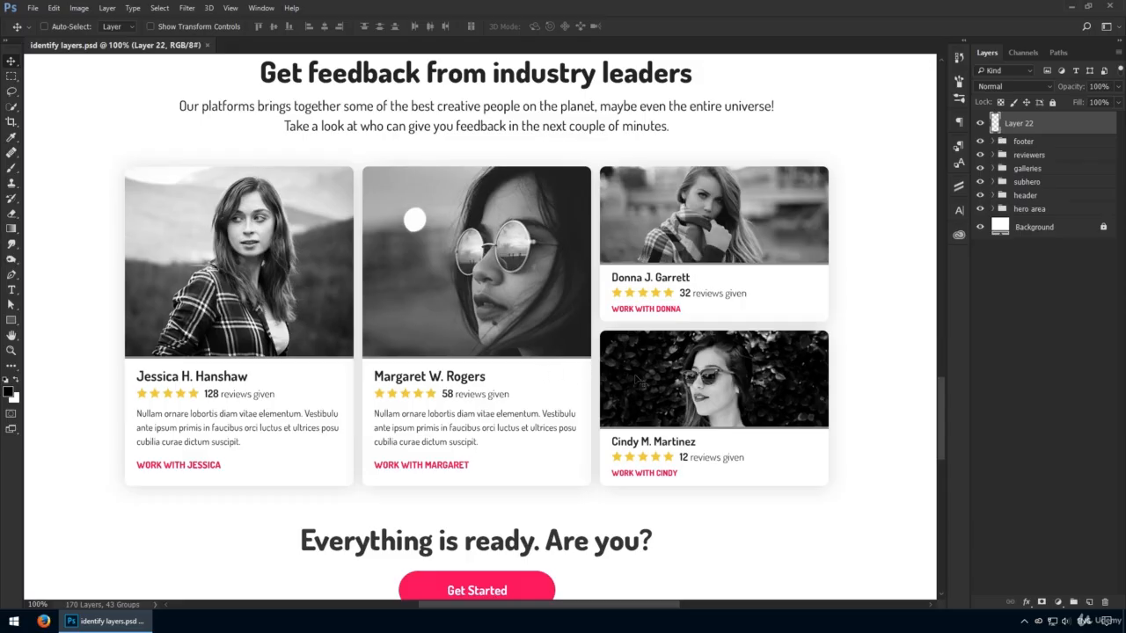
Filter the layer list to show only pixel layers and look through the filtered list
left_click_drag(522, 463, 521, 161)
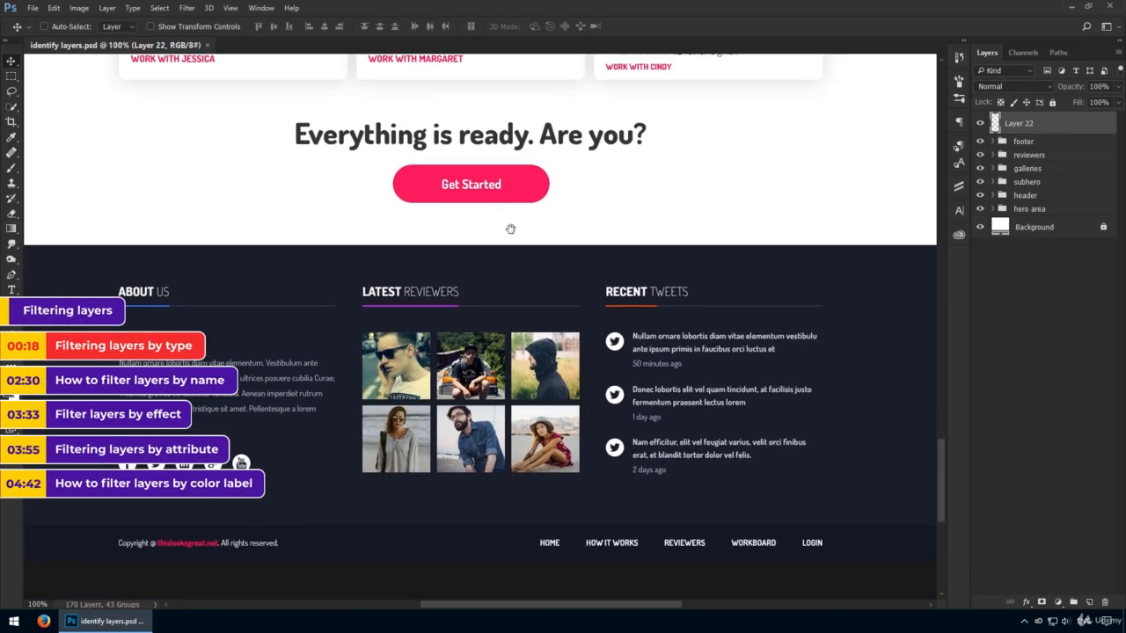
left_click_drag(510, 226, 512, 578)
left_click_drag(532, 249, 527, 459)
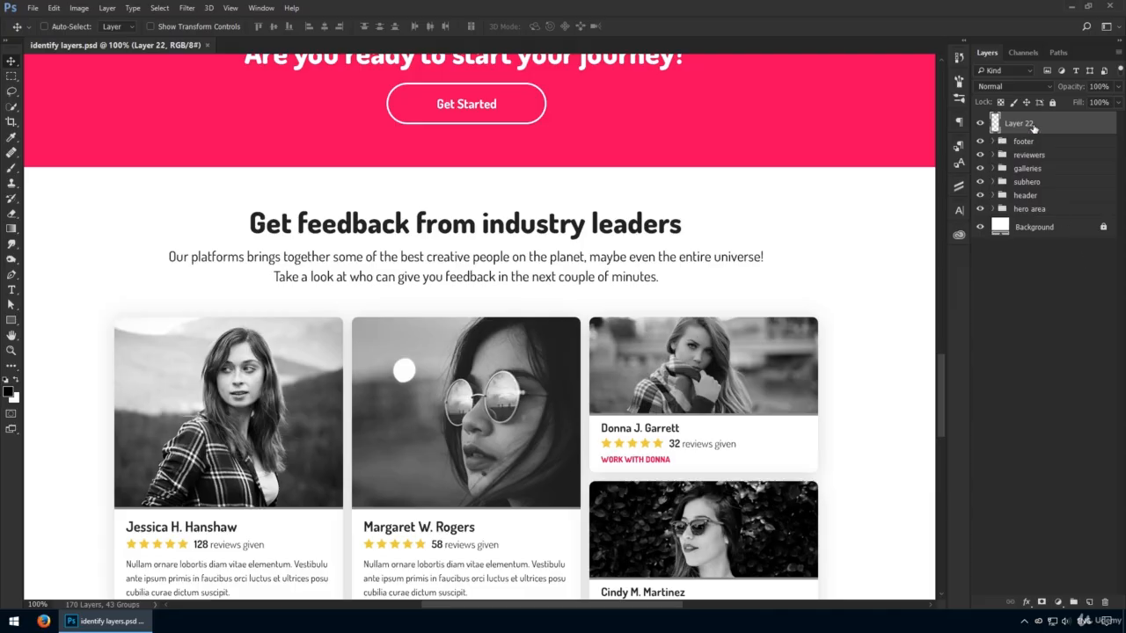
left_click(1048, 70)
scroll(1080, 384, "down", 5)
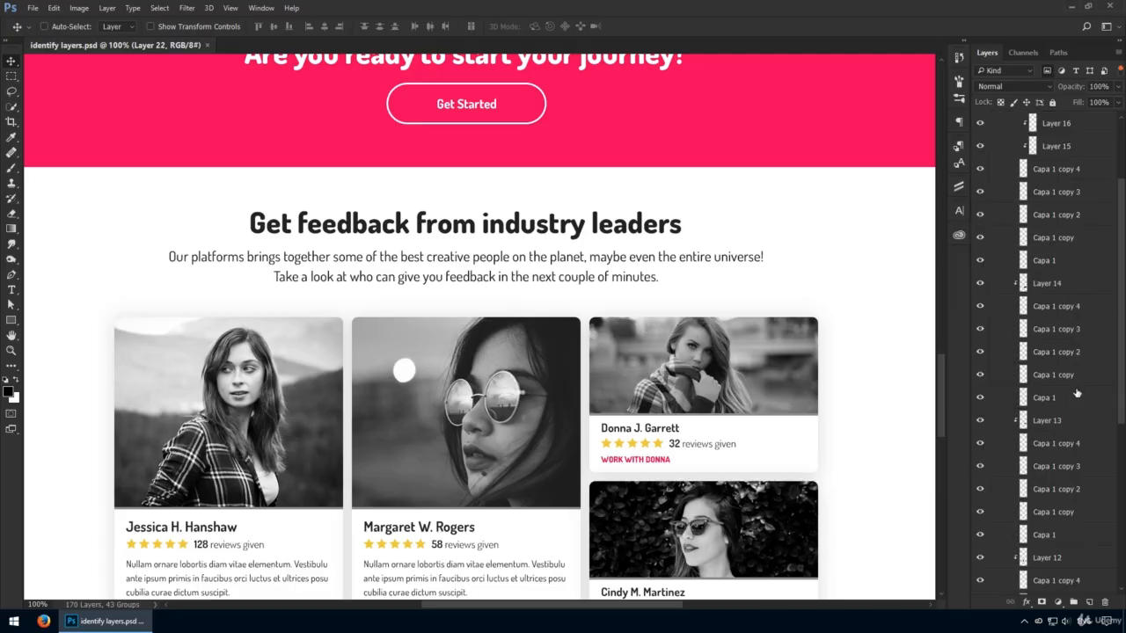
scroll(1079, 378, "down", 2)
scroll(1079, 380, "up", 15)
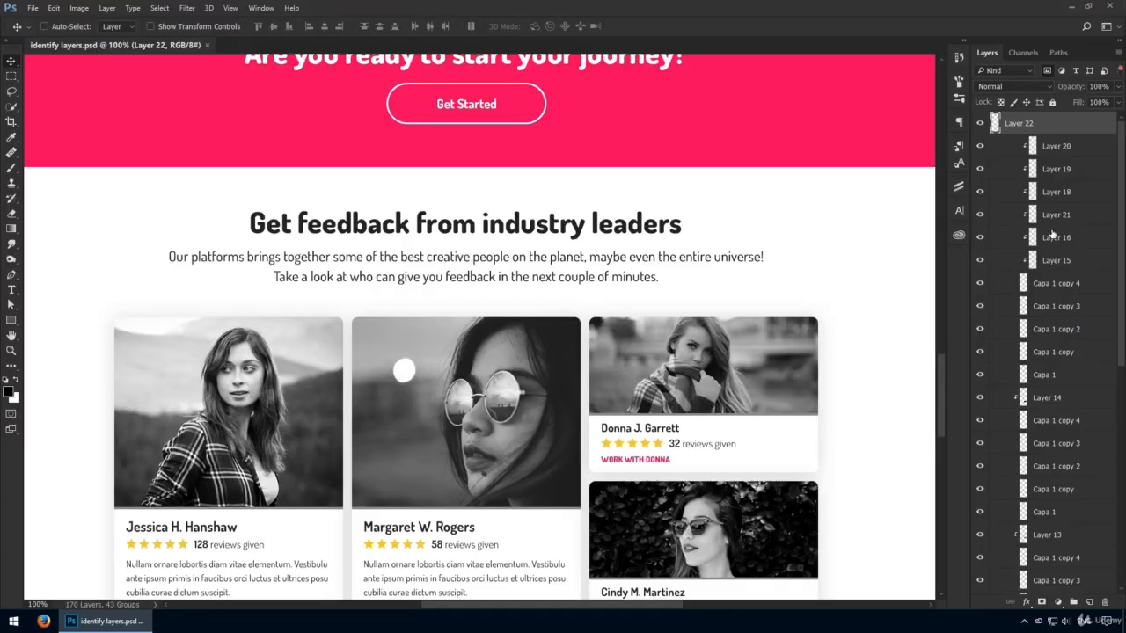
Select several of the filtered pixel layers one after another, ending with Capa 1 copy 3, and remove the pixel layer filter
left_click(1051, 150)
left_click(1055, 192)
left_click(1058, 214)
left_click(1061, 238)
left_click(1069, 261)
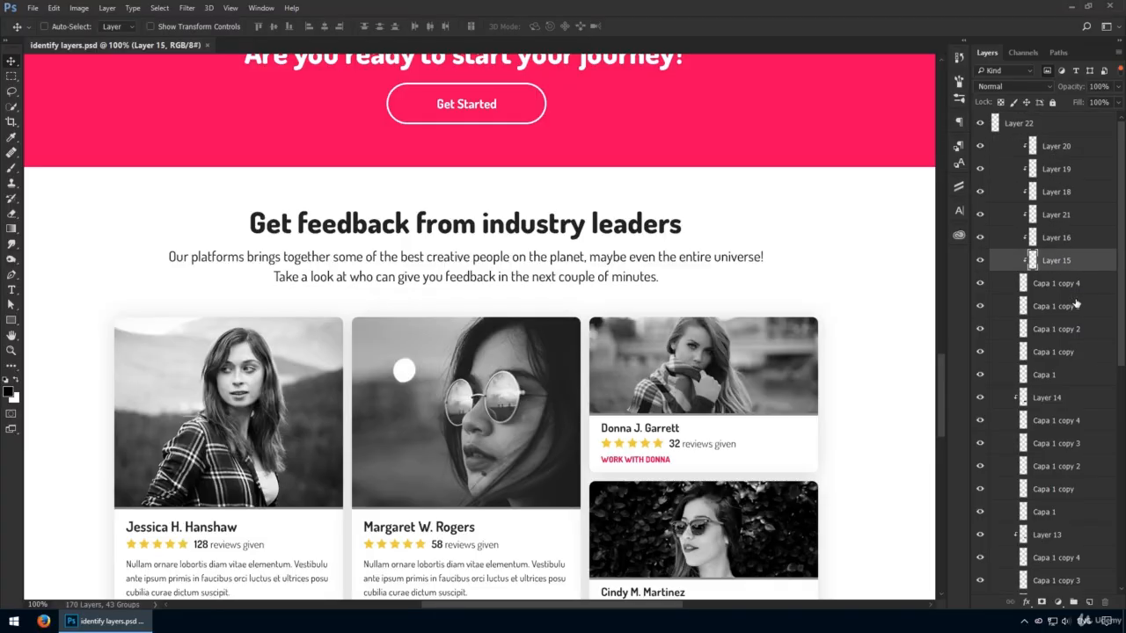
left_click(1075, 306)
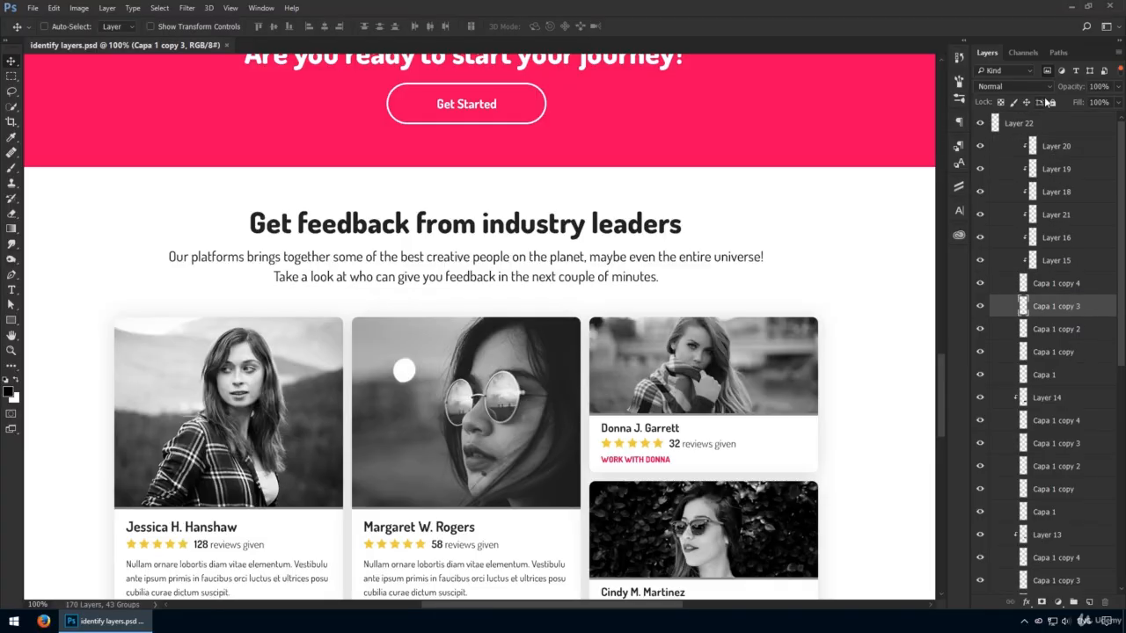
left_click(1047, 71)
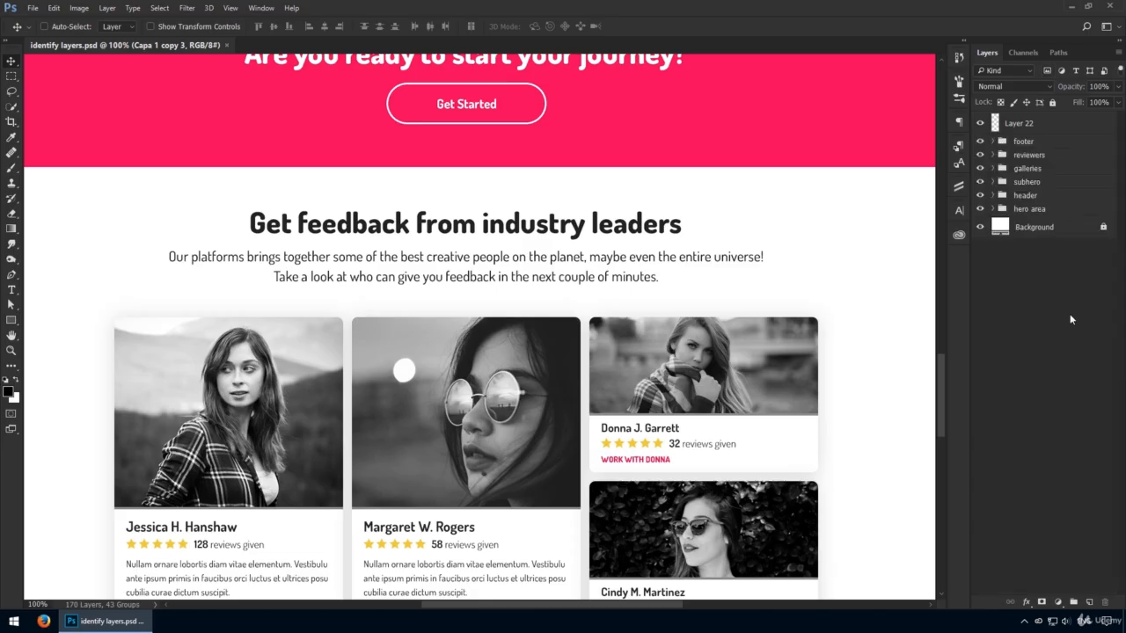
Filter the layer list to show only shape layers and look through it to the reviewer cards' base layers
left_click(1090, 72)
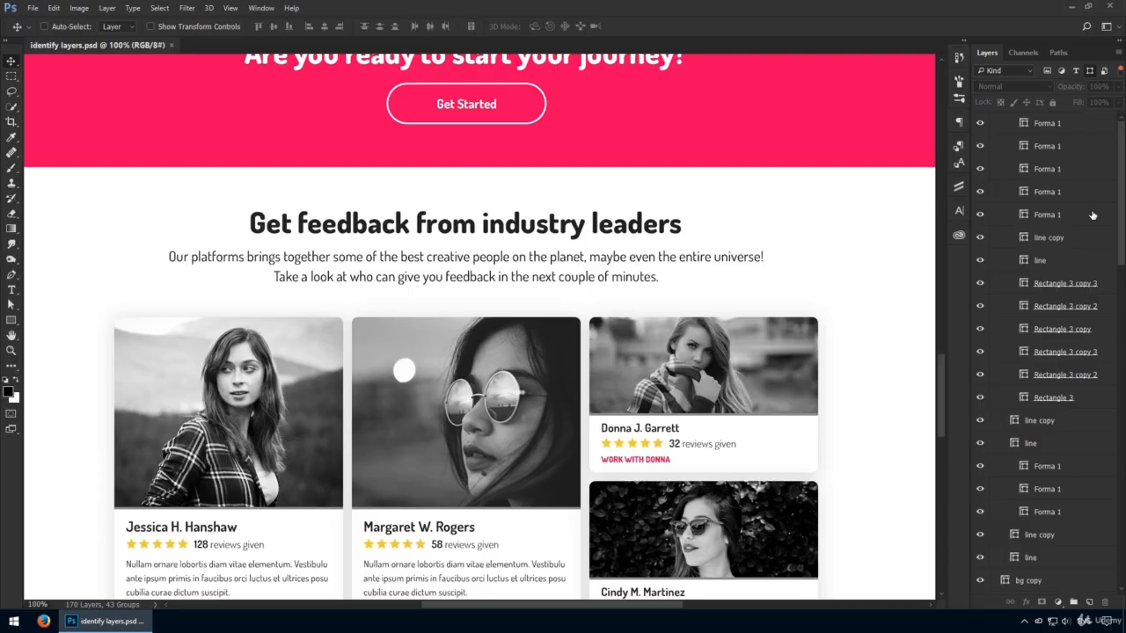
scroll(1093, 215, "down", 5)
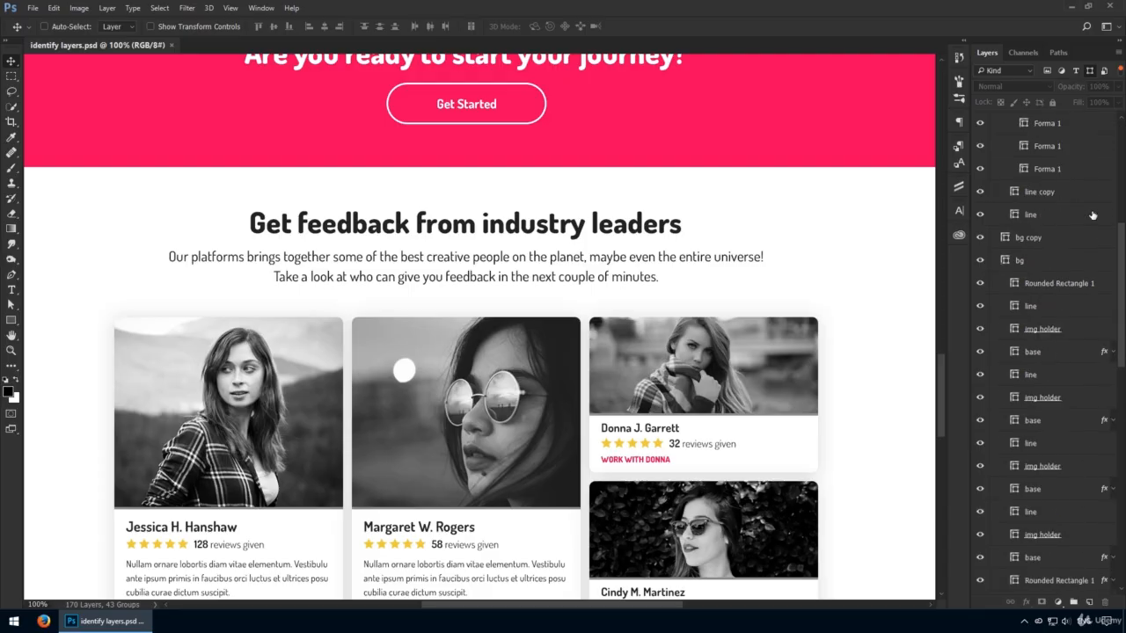
scroll(1093, 216, "down", 2)
scroll(1092, 215, "down", 2)
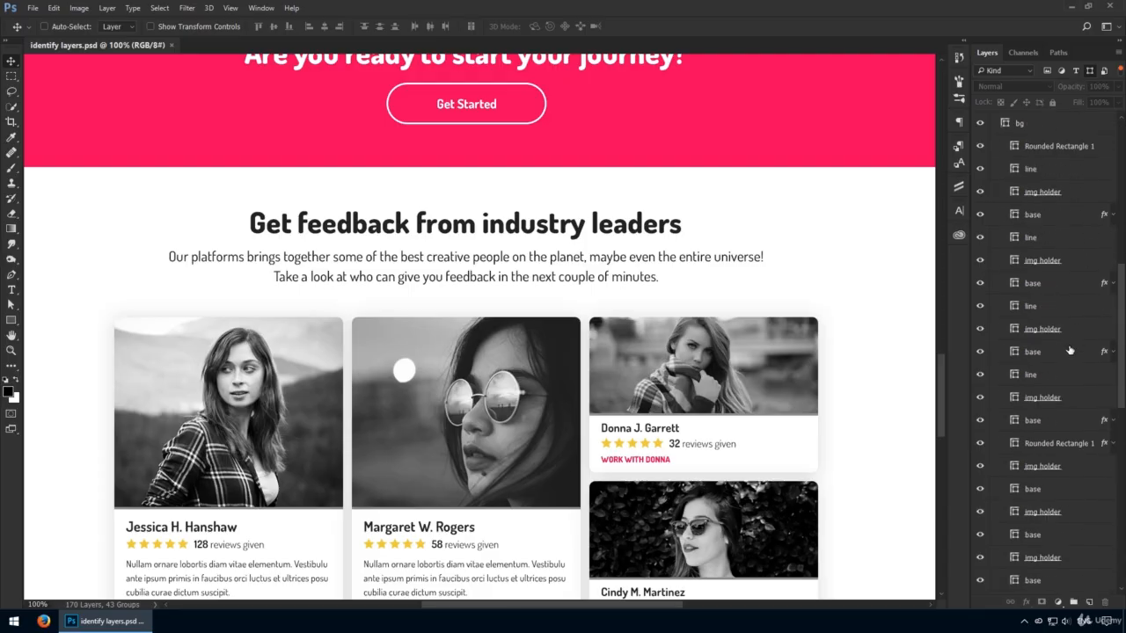
Select the four base shape layers that carry effects and clear their layer styles
left_click(1051, 418)
left_click(1077, 215)
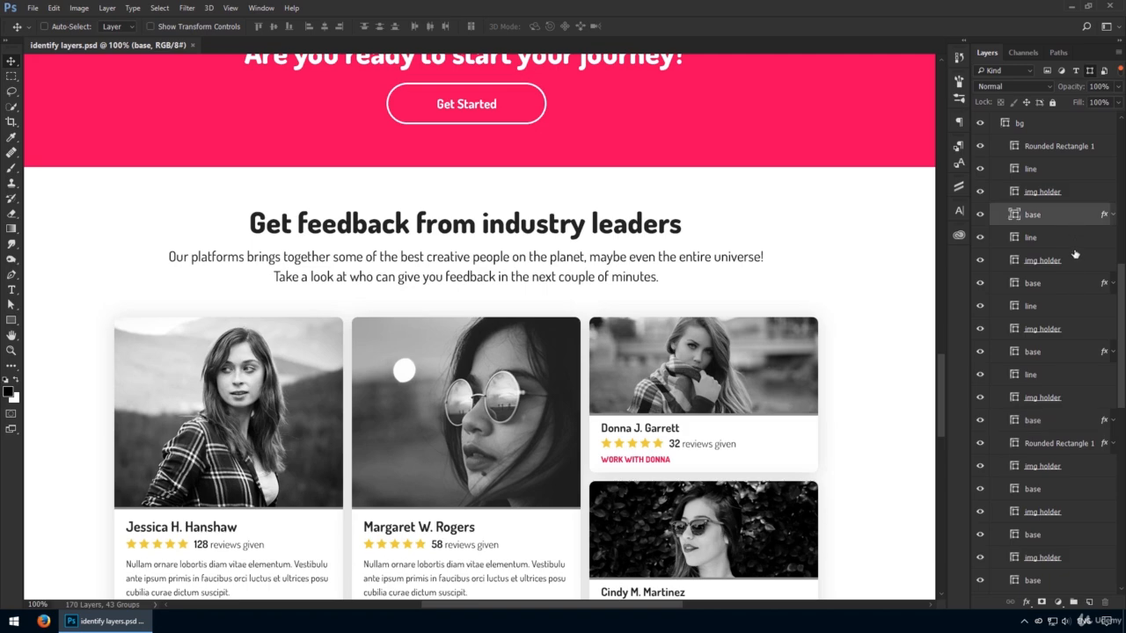
left_click(1074, 282, "ctrl")
left_click(1079, 352, "ctrl")
left_click(1075, 419, "ctrl")
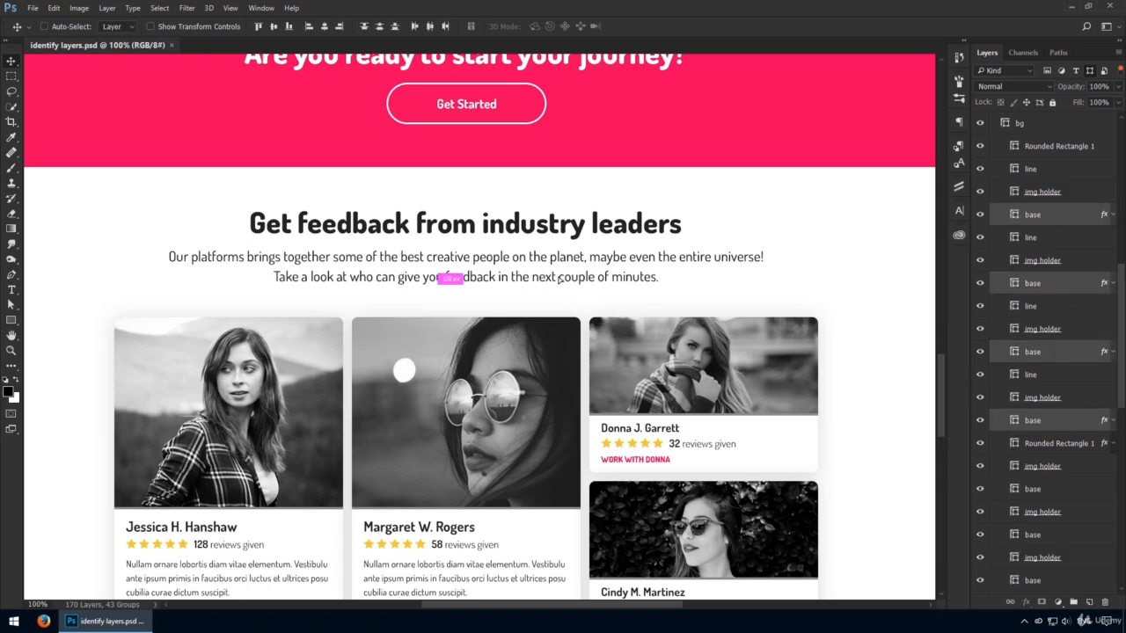
left_click_drag(429, 442, 532, 352)
key("ctrl+z")
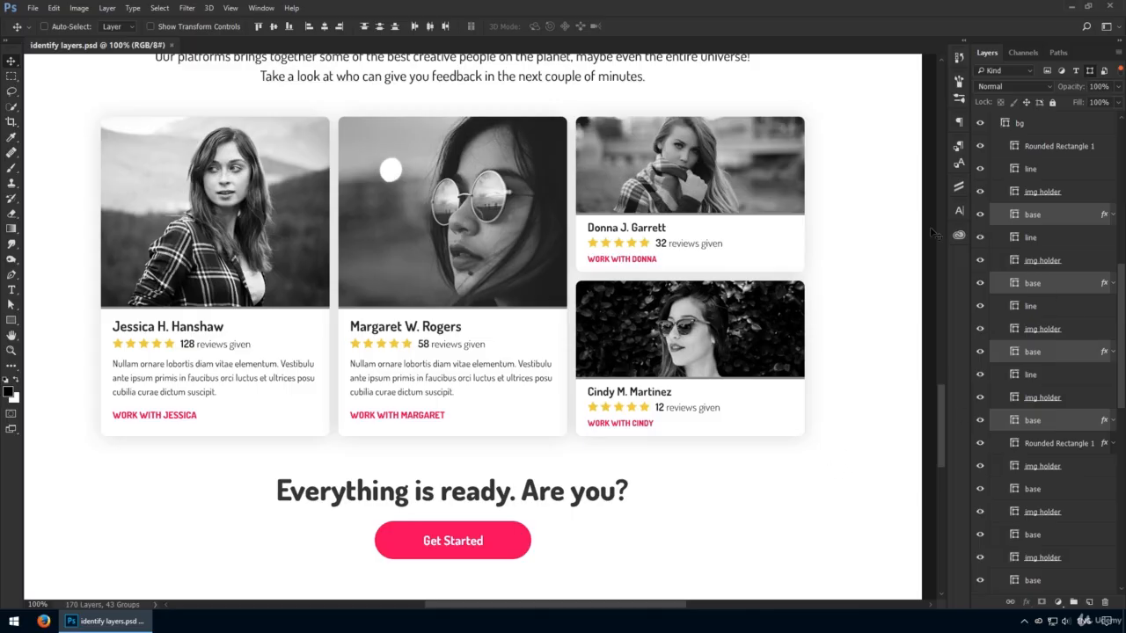
right_click(1083, 225)
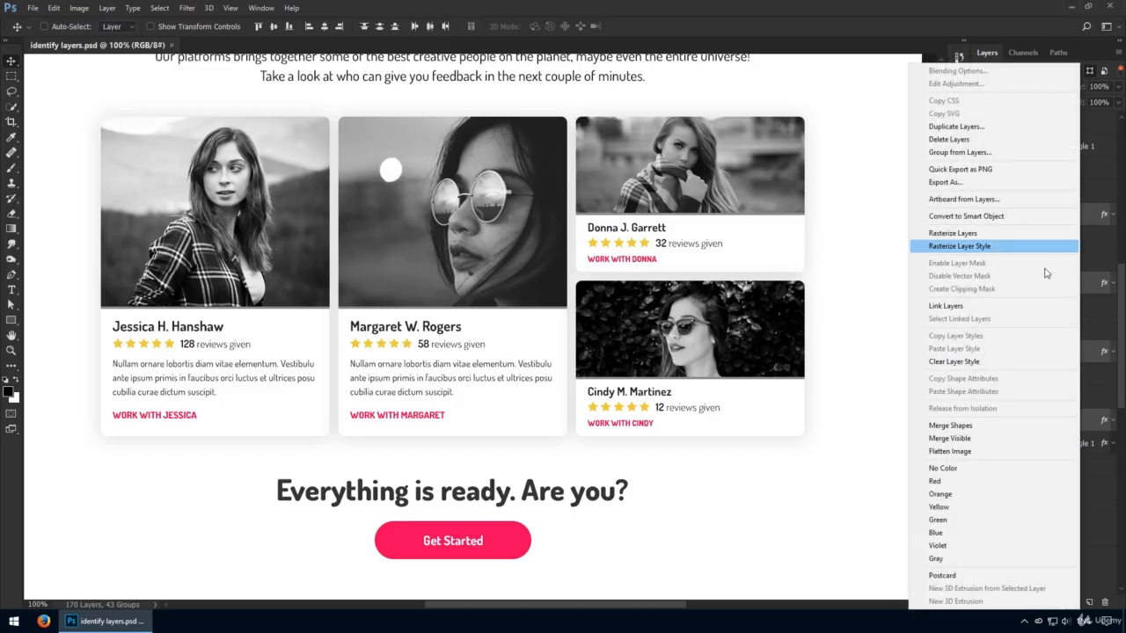
left_click(993, 363)
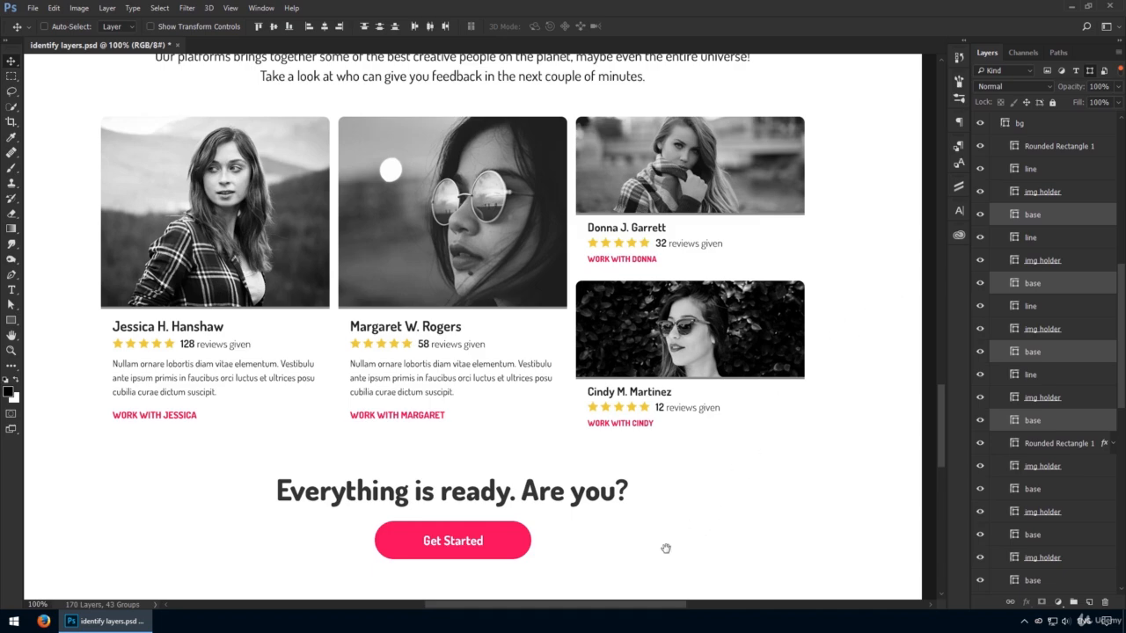
Check the reviewer cards on the page and try to move the introductory text below the feedback heading
left_click_drag(666, 549, 681, 467)
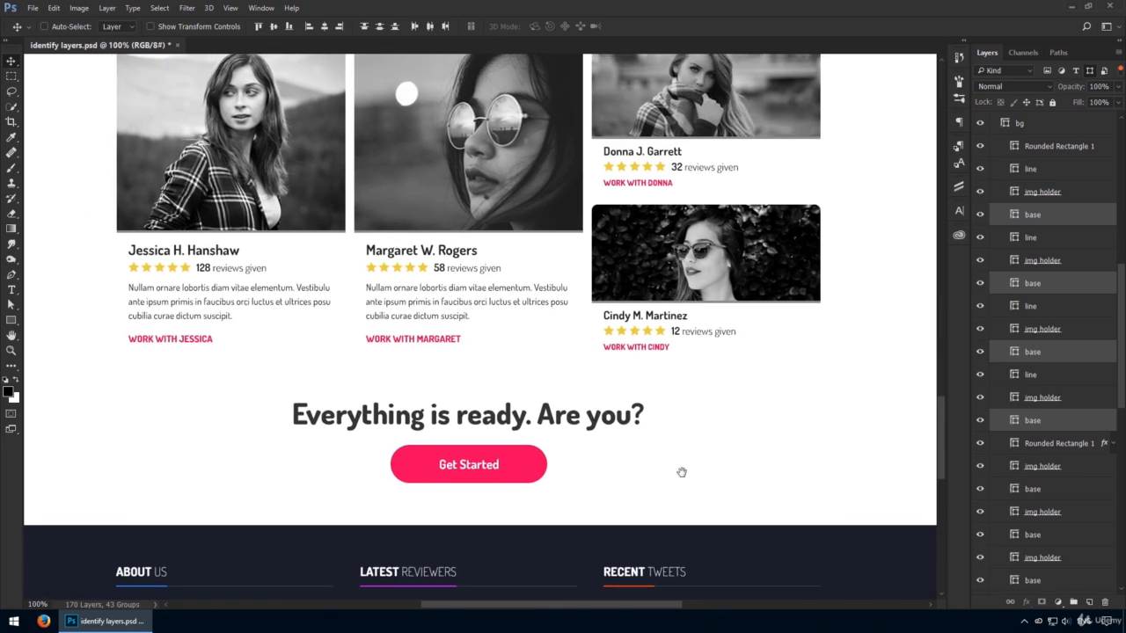
left_click_drag(627, 259, 641, 420)
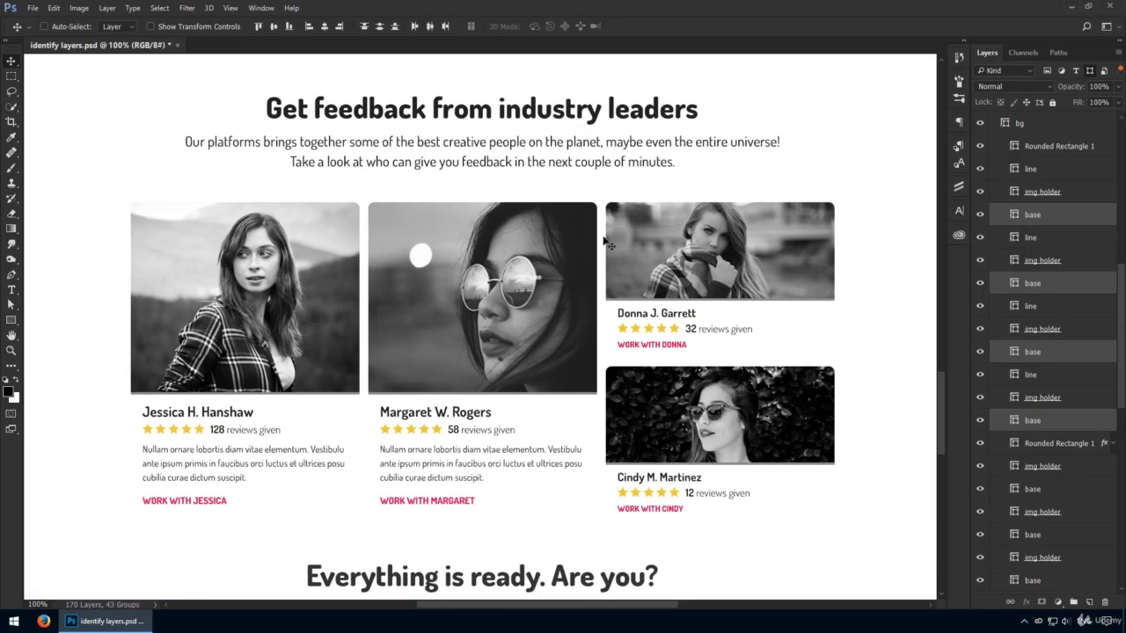
key("ctrl+shift")
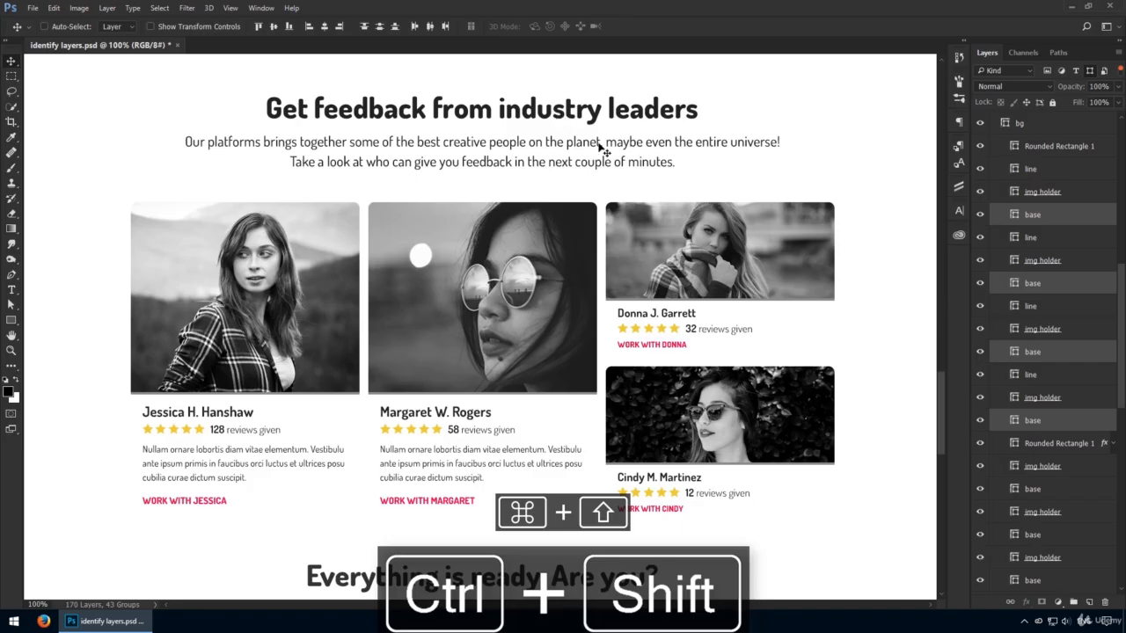
left_click_drag(579, 184, 563, 145)
key("ctrl+z")
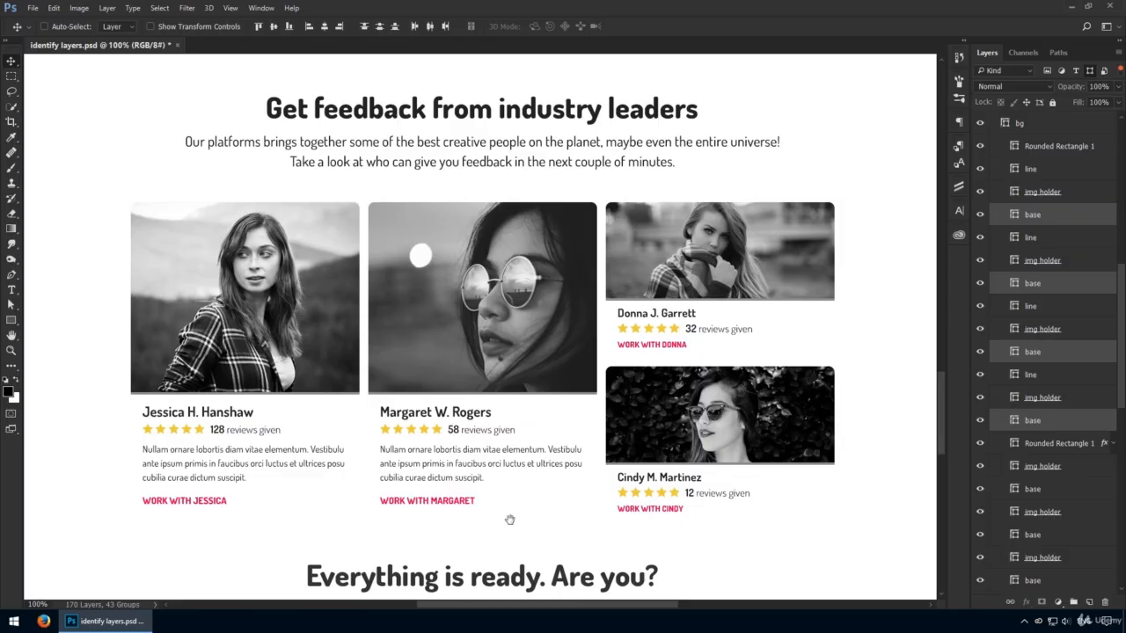
Try moving the pink Get Started button shape to the right of its label, and undo the move
scroll(510, 519, "down", 3)
left_click(521, 427, "ctrl")
left_click_drag(523, 428, 559, 417)
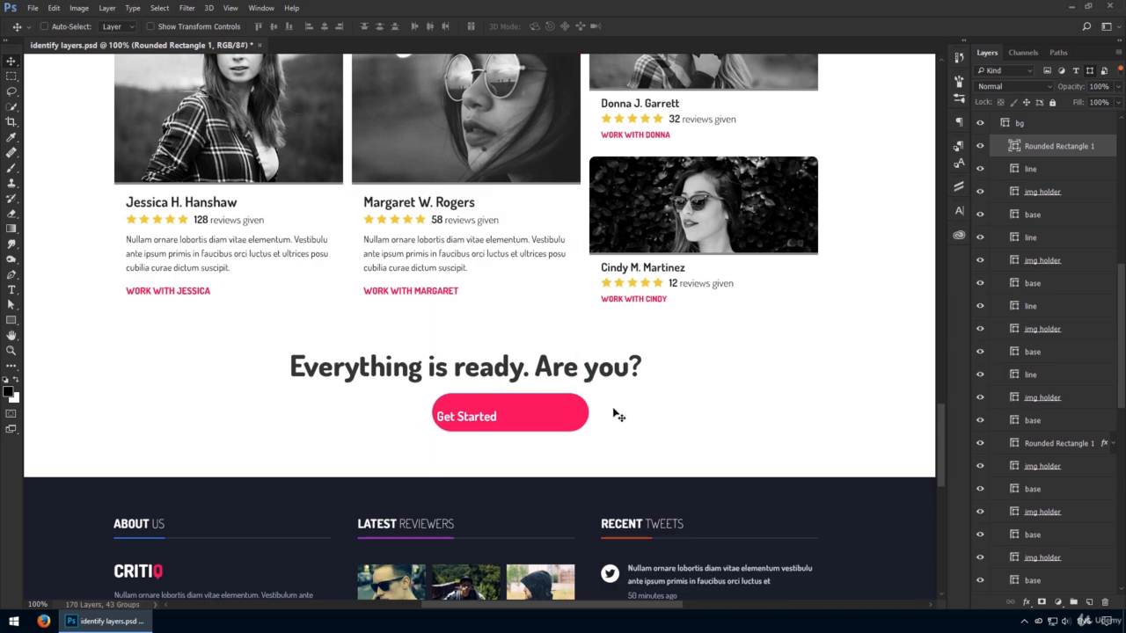
key("ctrl+z")
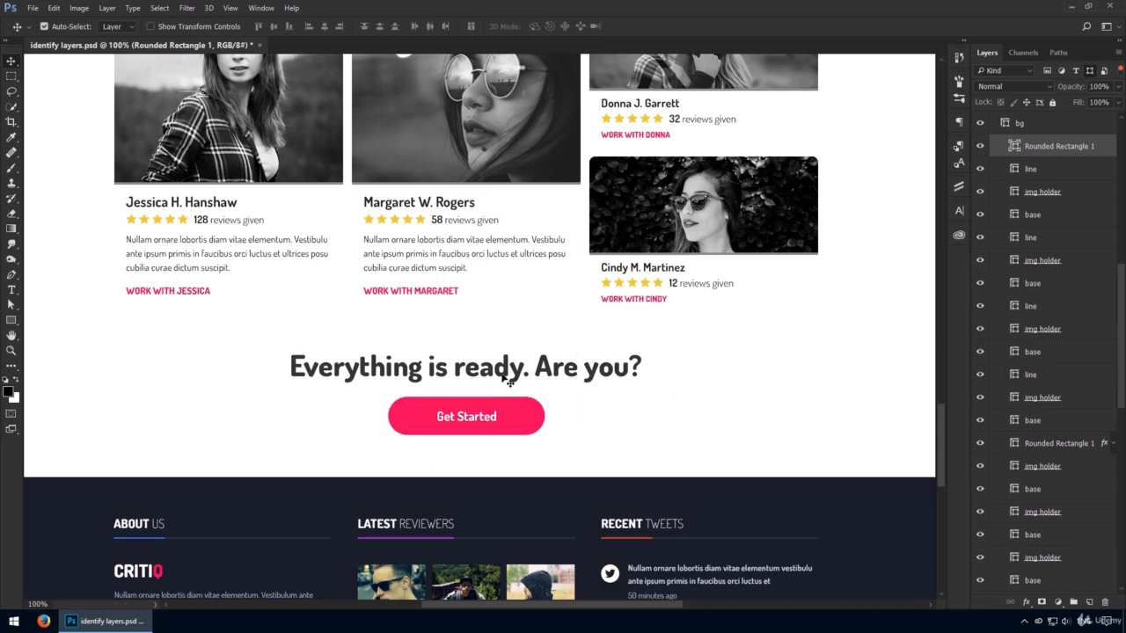
Try to select the "Everything is ready. Are you?" text on the page while the shape layer filter is active
left_click_drag(487, 422, 481, 398)
key("ctrl")
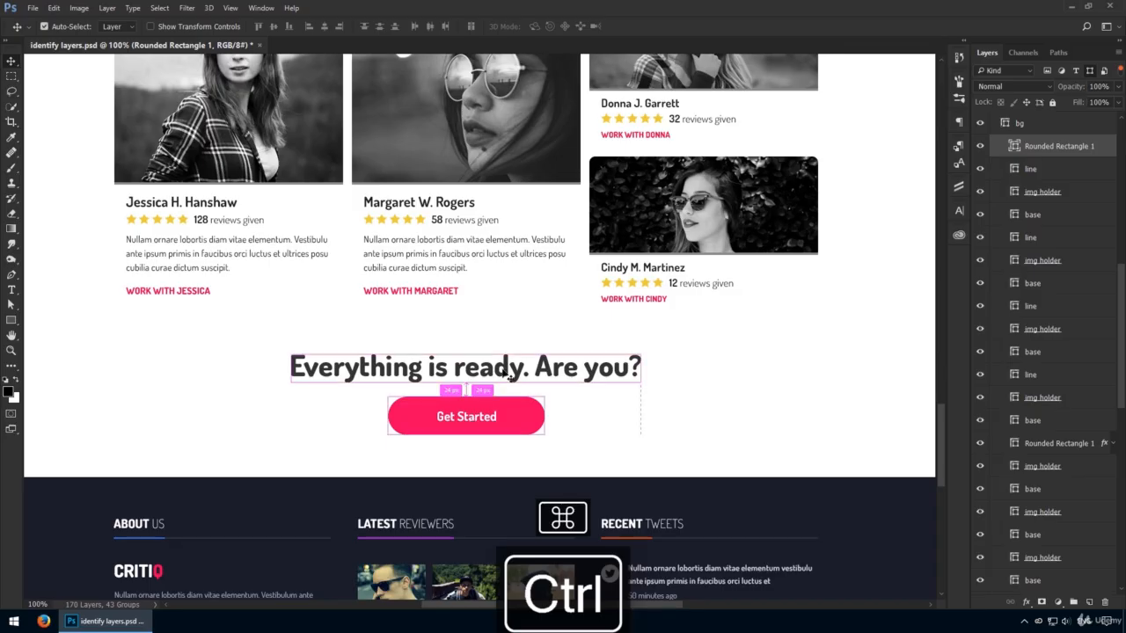
left_click(506, 376, "ctrl")
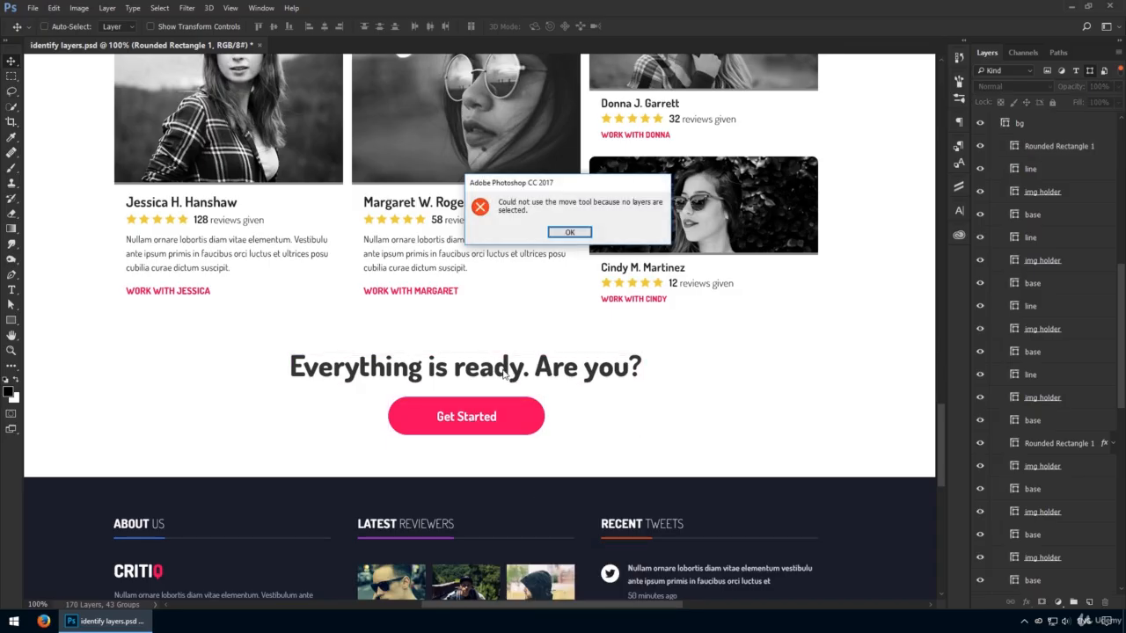
key("Return")
left_click(506, 376, "ctrl")
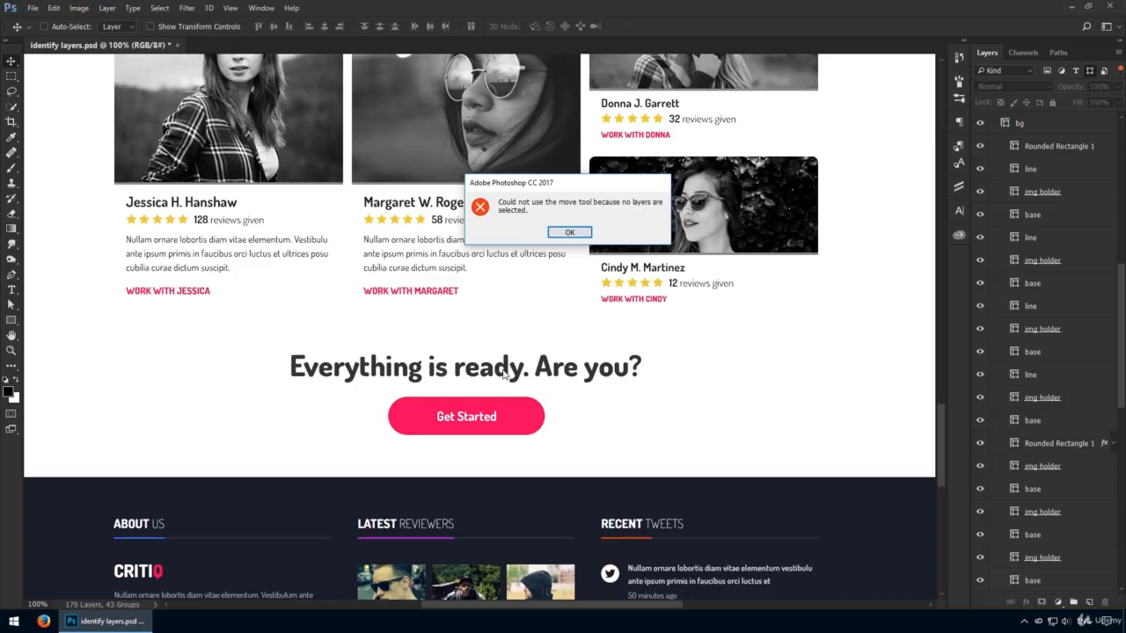
key("Return")
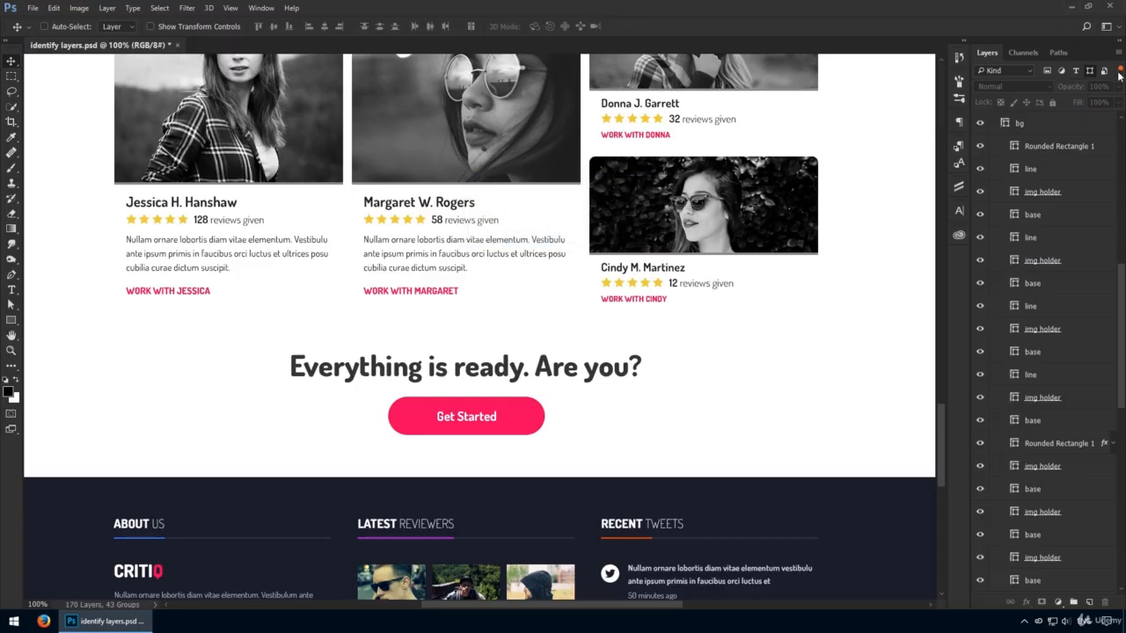
Turn off layer filtering and select the "Everything is ready. Are you?" text on the page
left_click(1121, 74)
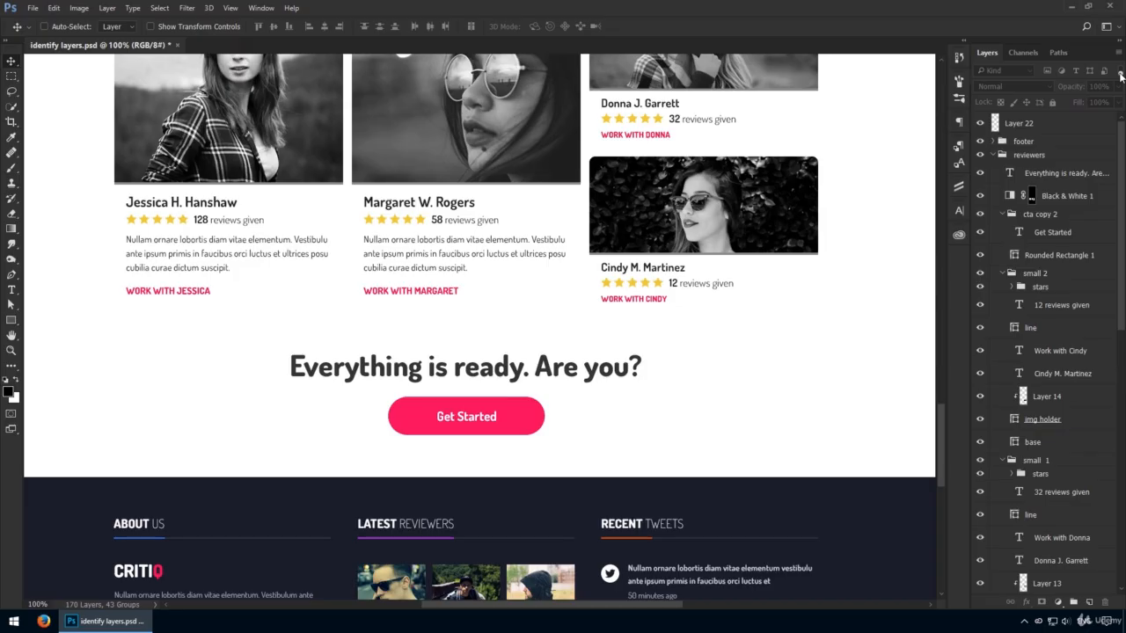
left_click(565, 362)
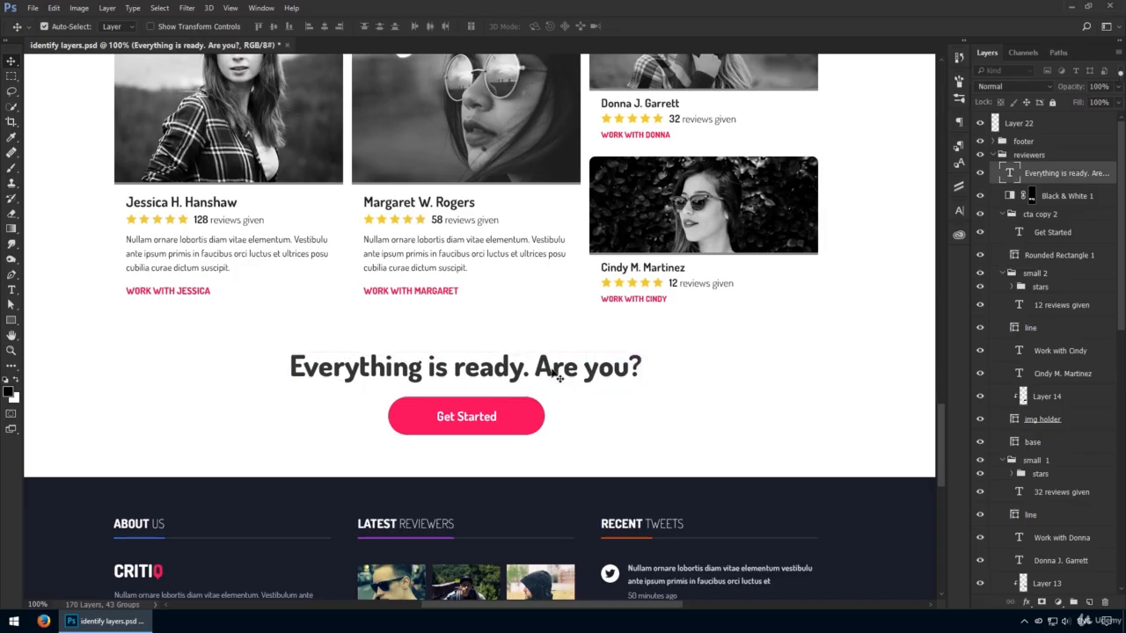
mouse_move(502, 381)
left_mouse_down()
mouse_move(496, 354)
mouse_move(496, 393)
left_mouse_up()
Turn layer filtering back on and select the Rectangle 3 copy 2 shape layer in the filtered list
left_click(1120, 72)
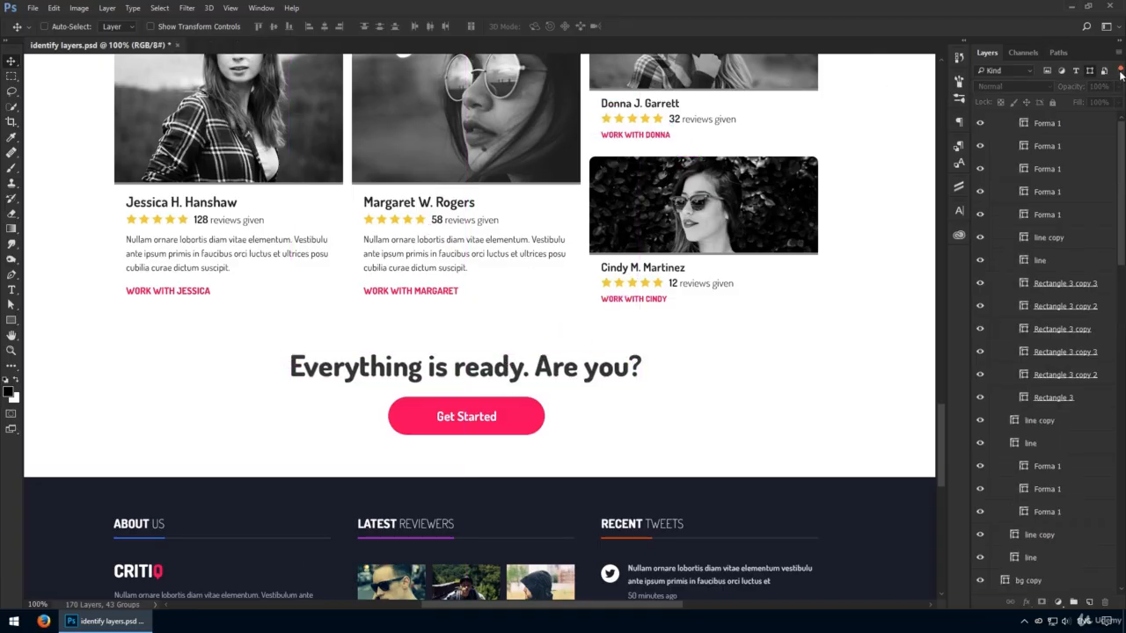
left_click(1074, 295)
scroll(1074, 296, "down", 3)
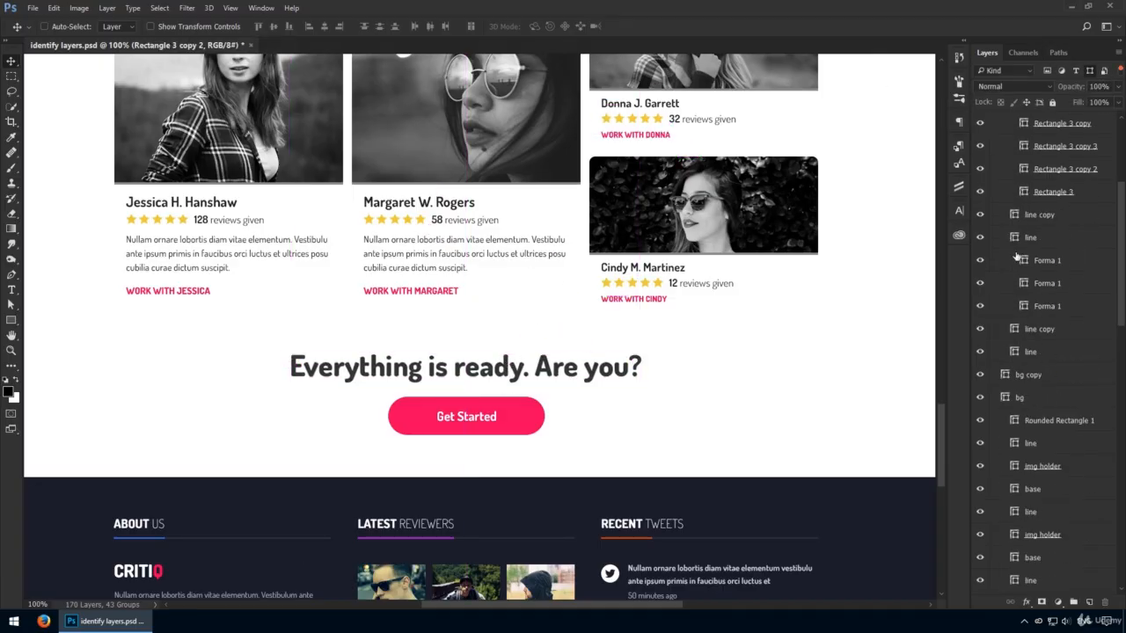
Switch the layer filter type to Name and filter the layers by "base"
left_click_drag(658, 226, 647, 426)
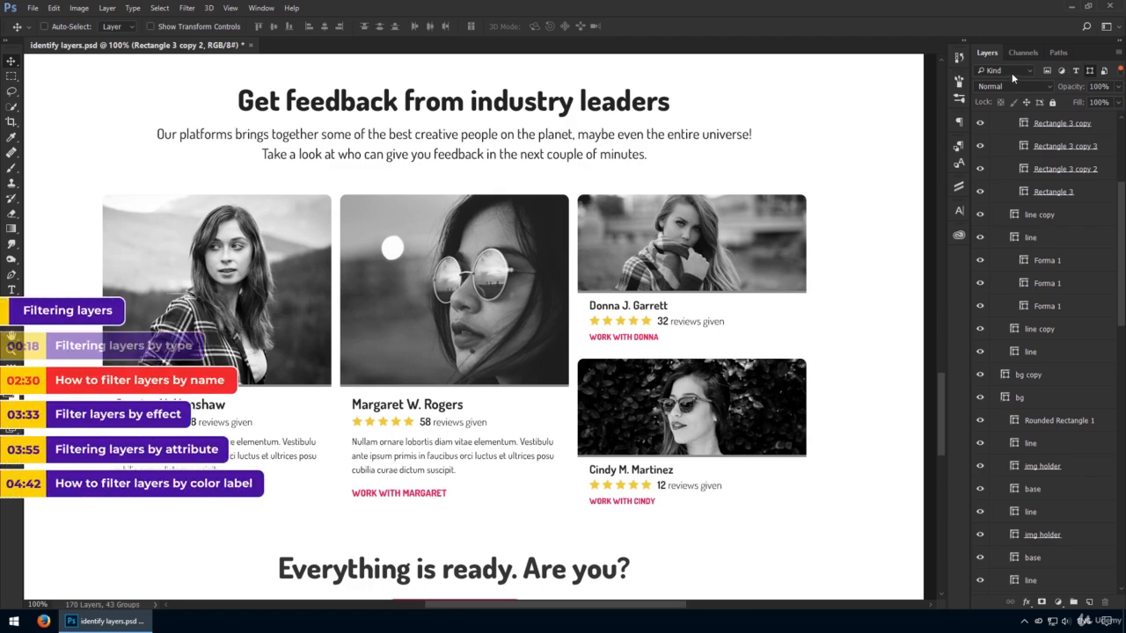
left_click(1013, 78)
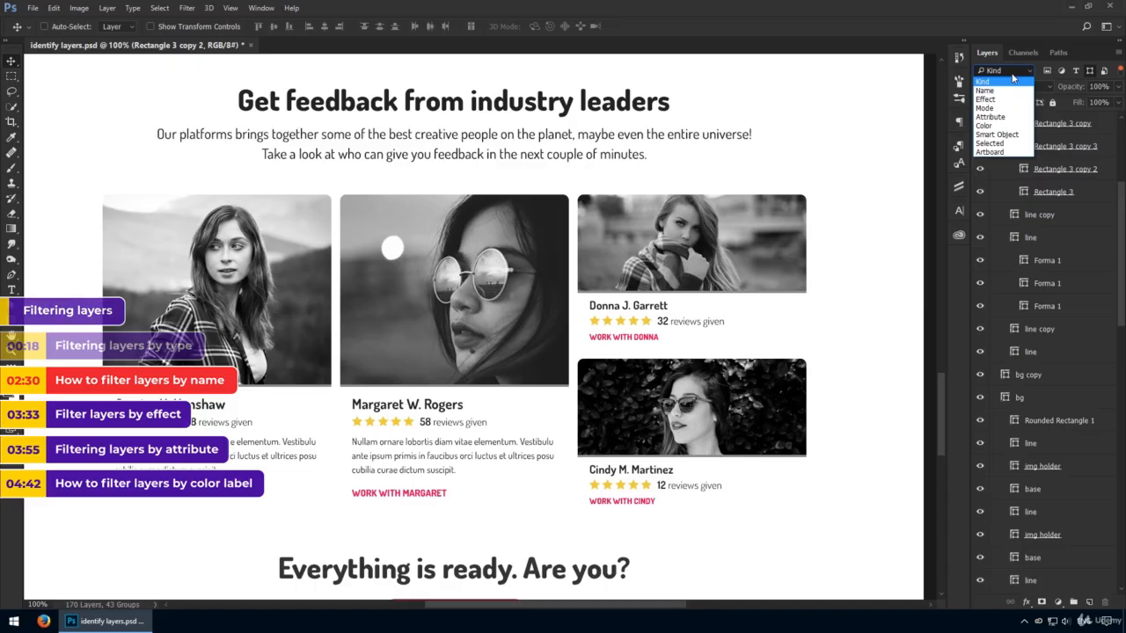
left_click(986, 91)
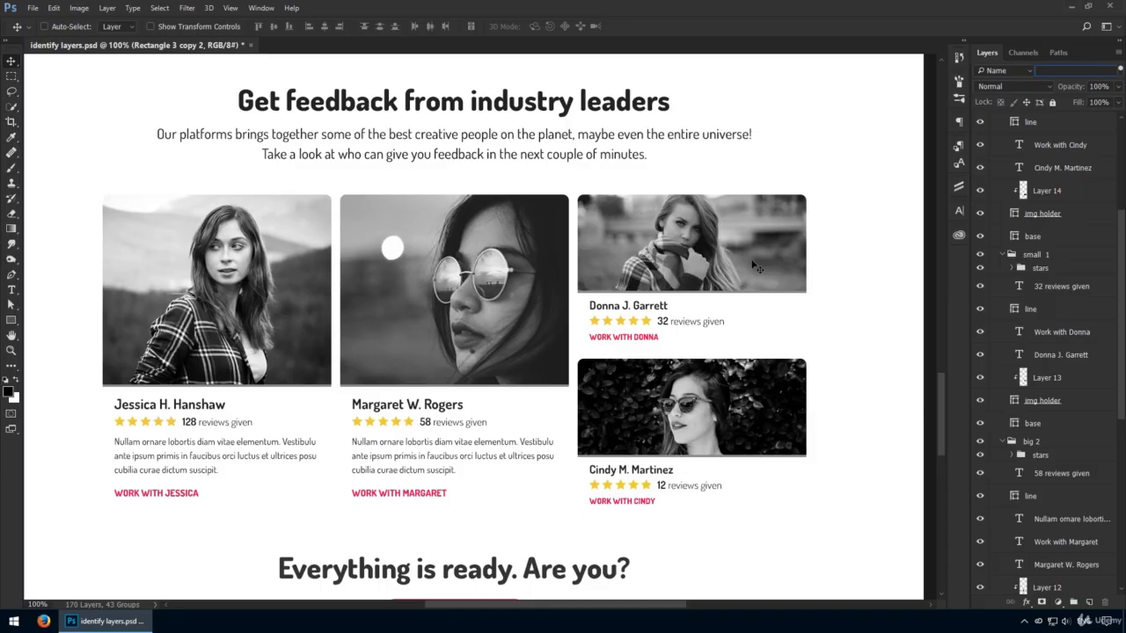
type("base")
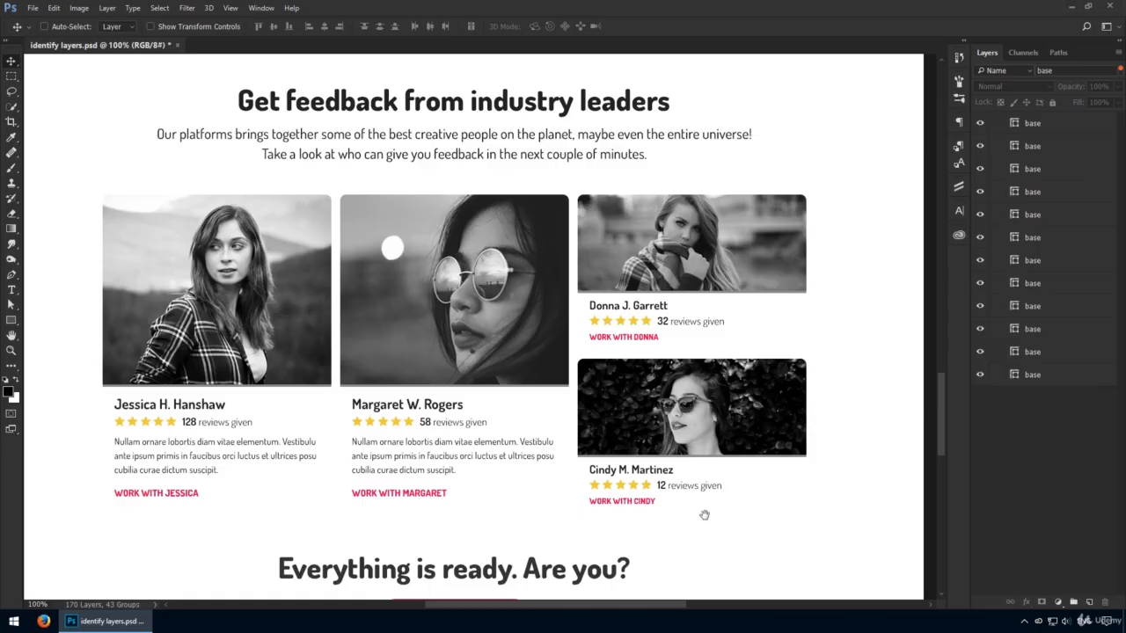
Replace the layer name filter with "rounded"
left_click_drag(707, 518, 734, 393)
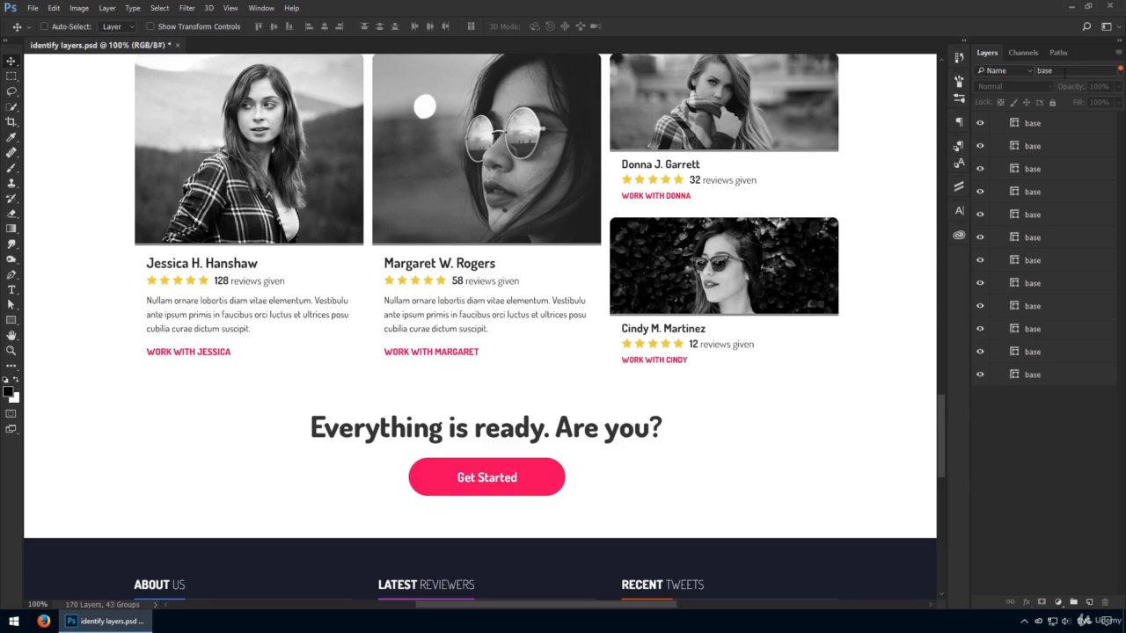
double_click(1067, 71)
type("rounded")
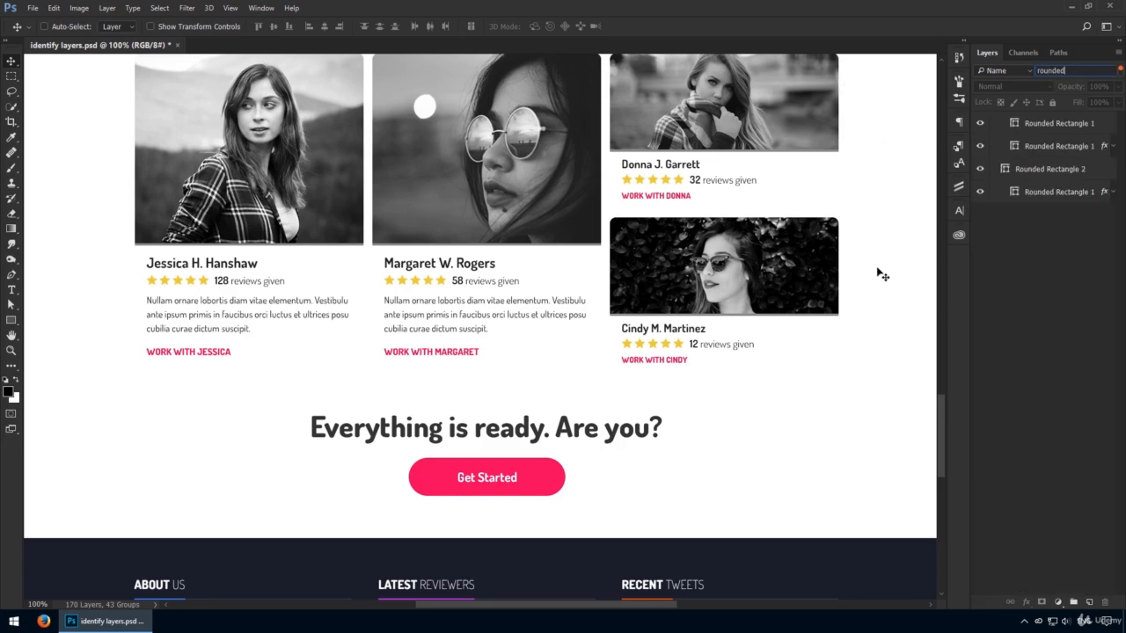
Hide and show each of the filtered rounded rectangle layers in turn to identify it on the page
key("ctrl+0")
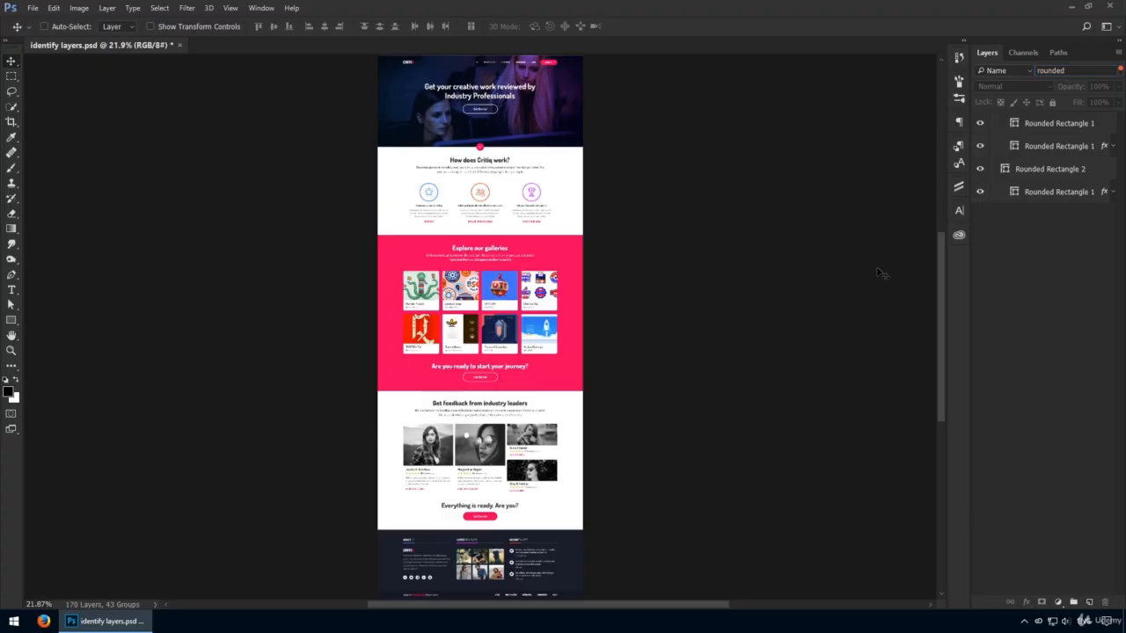
left_click(978, 170)
left_click(981, 147)
left_click(980, 148)
left_click(980, 124)
left_click(980, 125)
left_click(980, 146)
left_click(980, 146)
left_click(980, 169)
left_click(980, 169)
left_click(980, 192)
left_click(980, 192)
Load the outlines of the filtered rounded rectangle layers as selections one by one to locate their buttons on the page
key("ctrl")
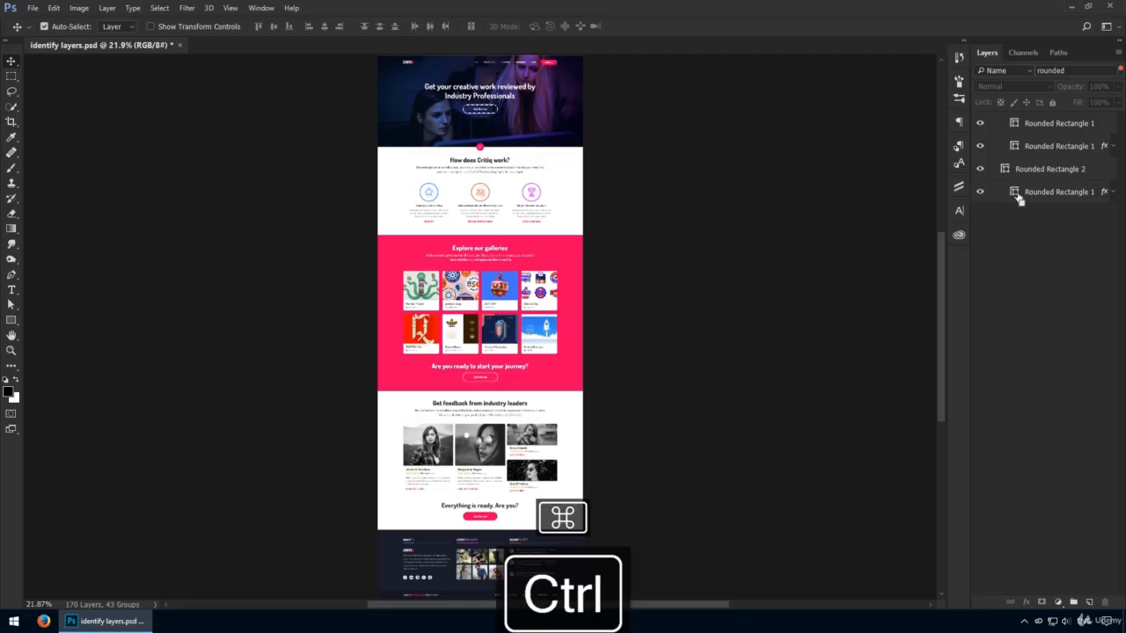
left_click(1005, 170, "ctrl")
left_click(1014, 148, "ctrl")
key("ctrl")
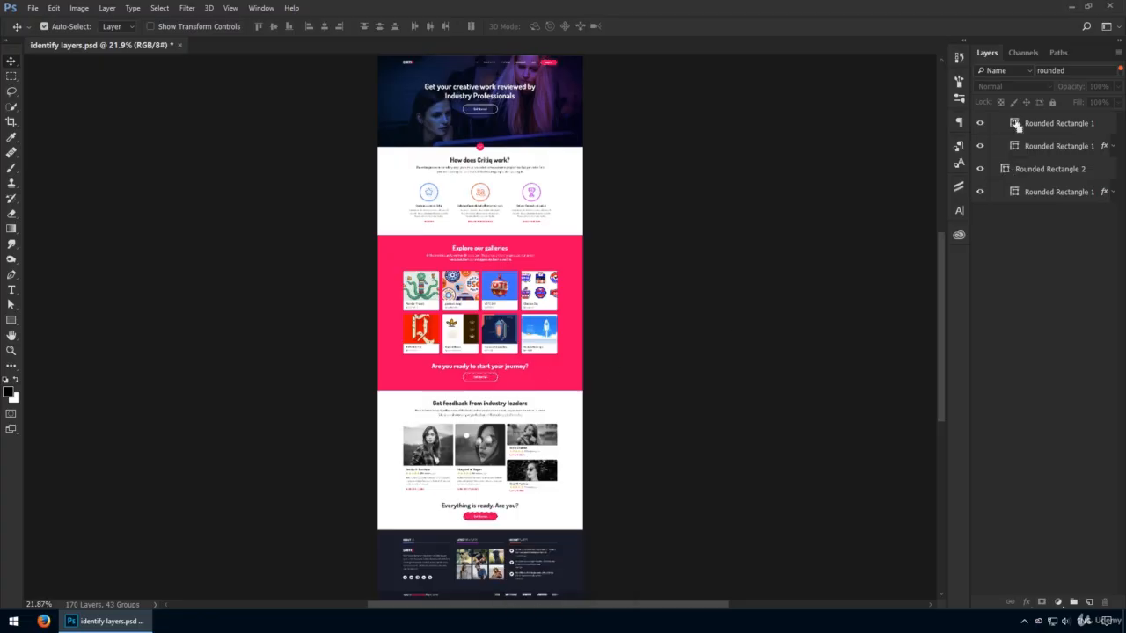
key("ctrl+1")
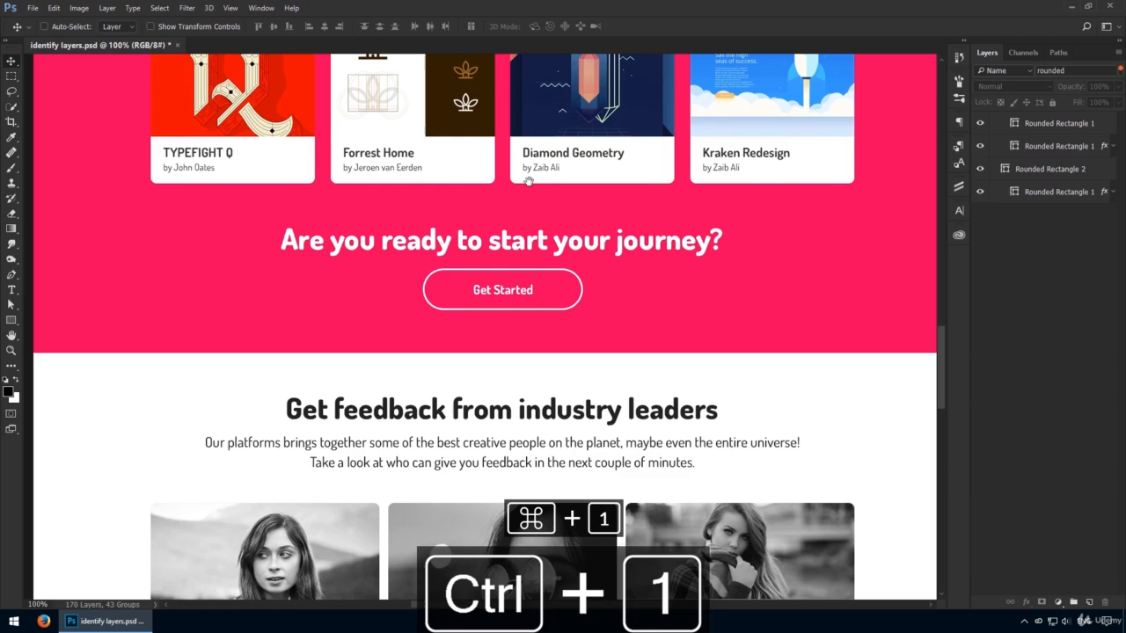
left_click_drag(499, 566, 528, 181)
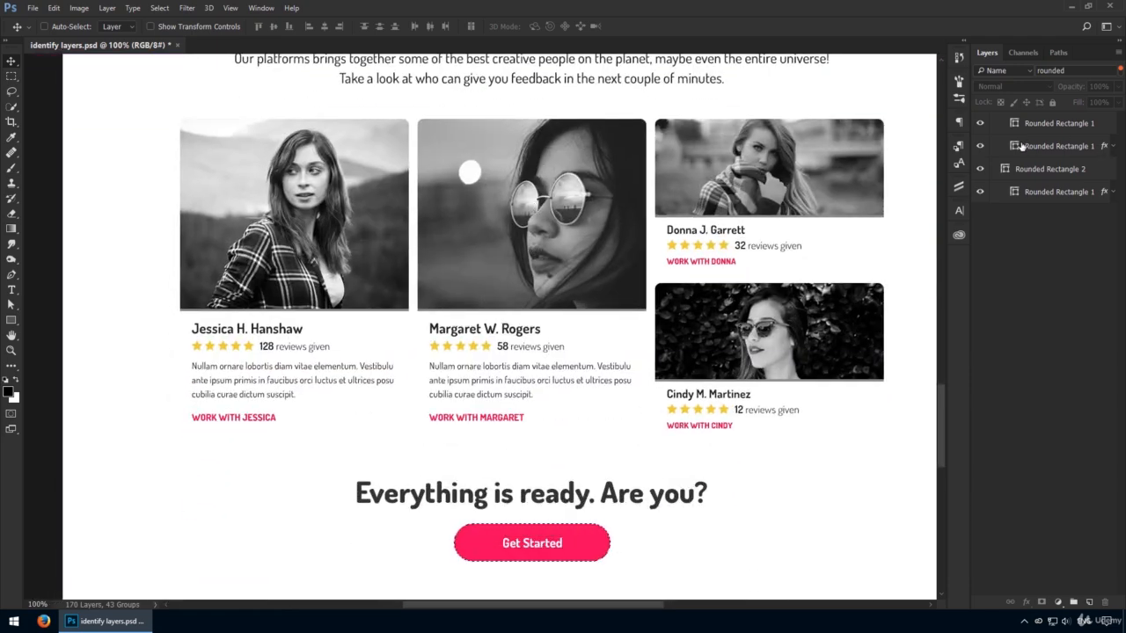
key("ctrl+0")
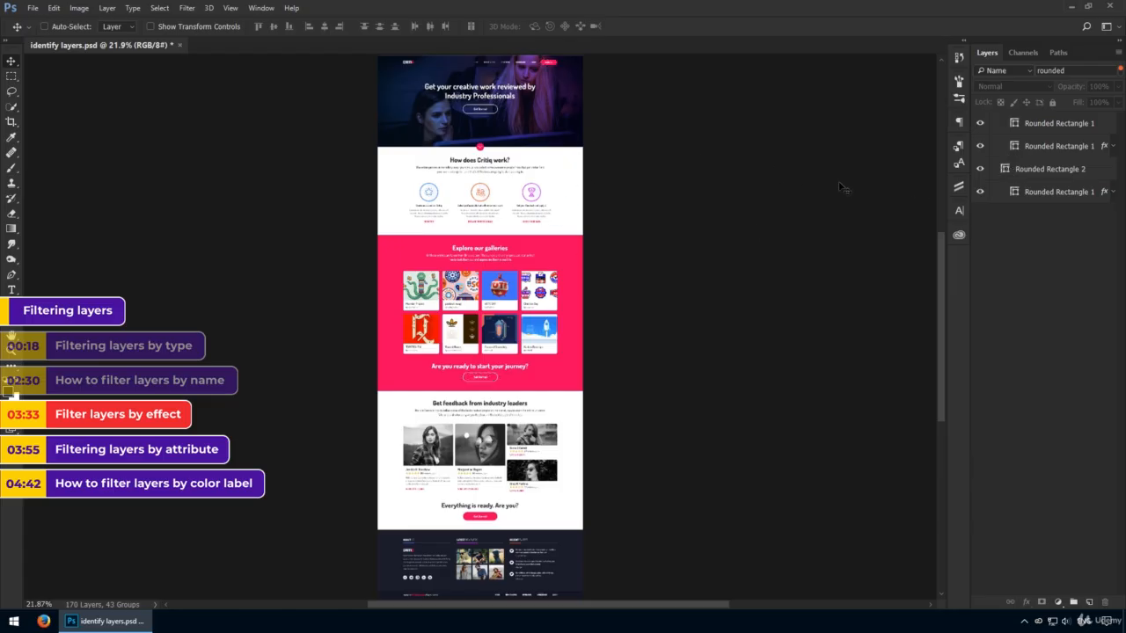
Clear the layer name filter
left_click(1081, 74)
key("BackSpace")
key("BackSpace")
key("BackSpace")
key("BackSpace")
key("BackSpace")
key("BackSpace")
key("BackSpace")
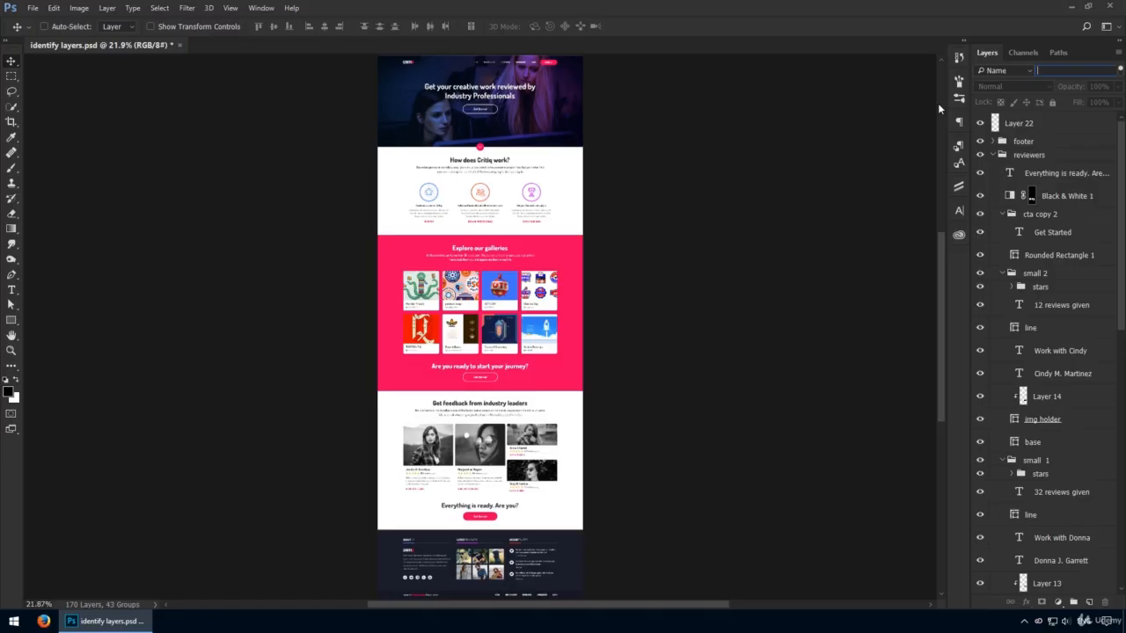
Switch the layer filter type to Effect and filter for layers with a Stroke
left_click(1001, 72)
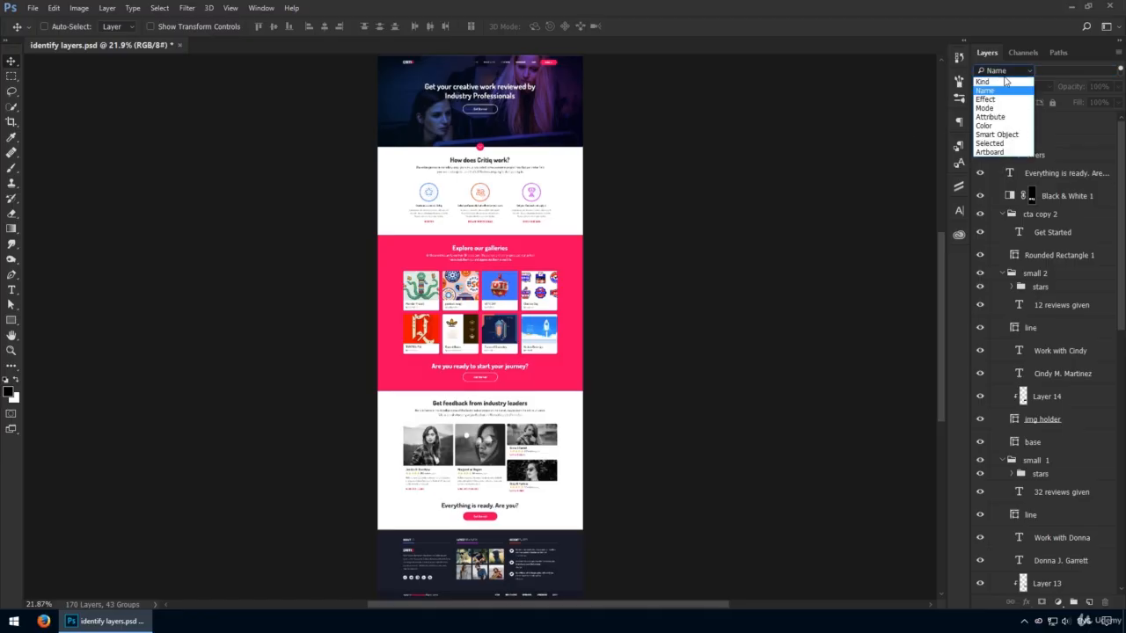
left_click(985, 99)
left_click(1067, 70)
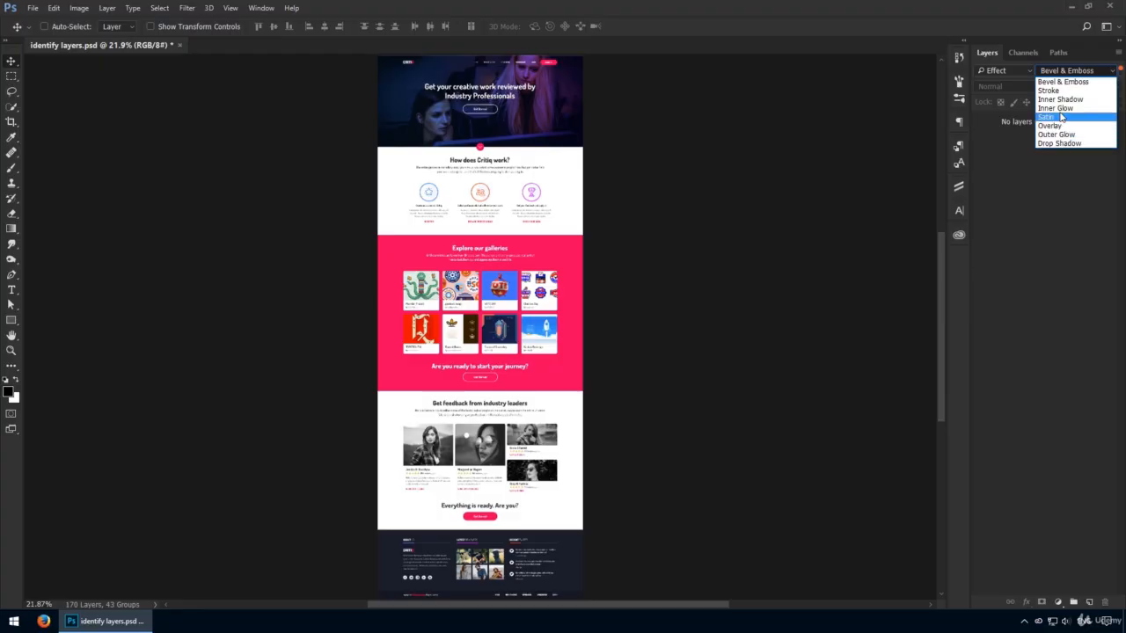
left_click(1081, 91)
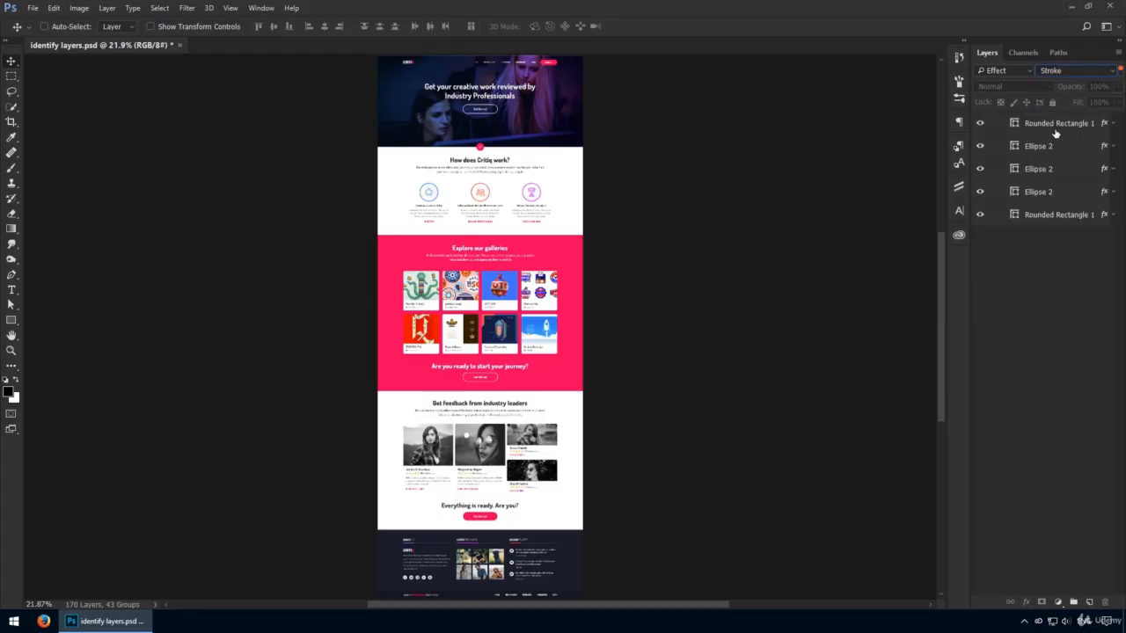
Select each layer in the Stroke-filtered list in turn, from the uppermost Rounded Rectangle 1 down to the lowest one
left_click(1056, 127)
left_click(1055, 146)
left_click(1056, 169)
left_click(1055, 191)
left_click(1057, 215)
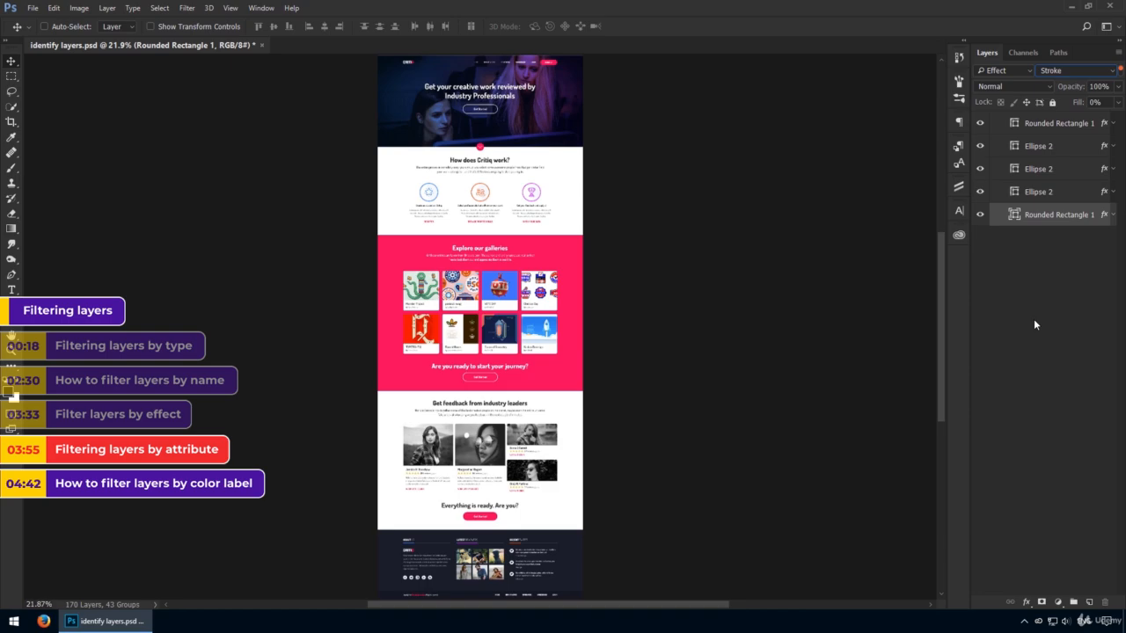
Switch the layer filter type to Attribute and filter for Empty layers, followed by Not Visible ones
left_click(1002, 70)
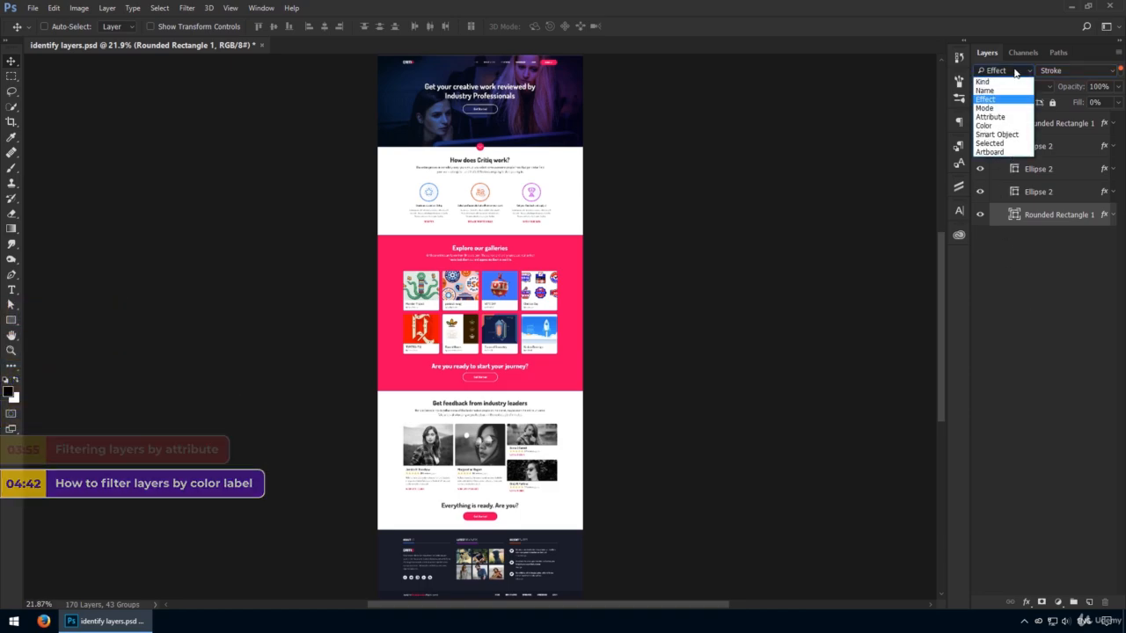
left_click(1002, 117)
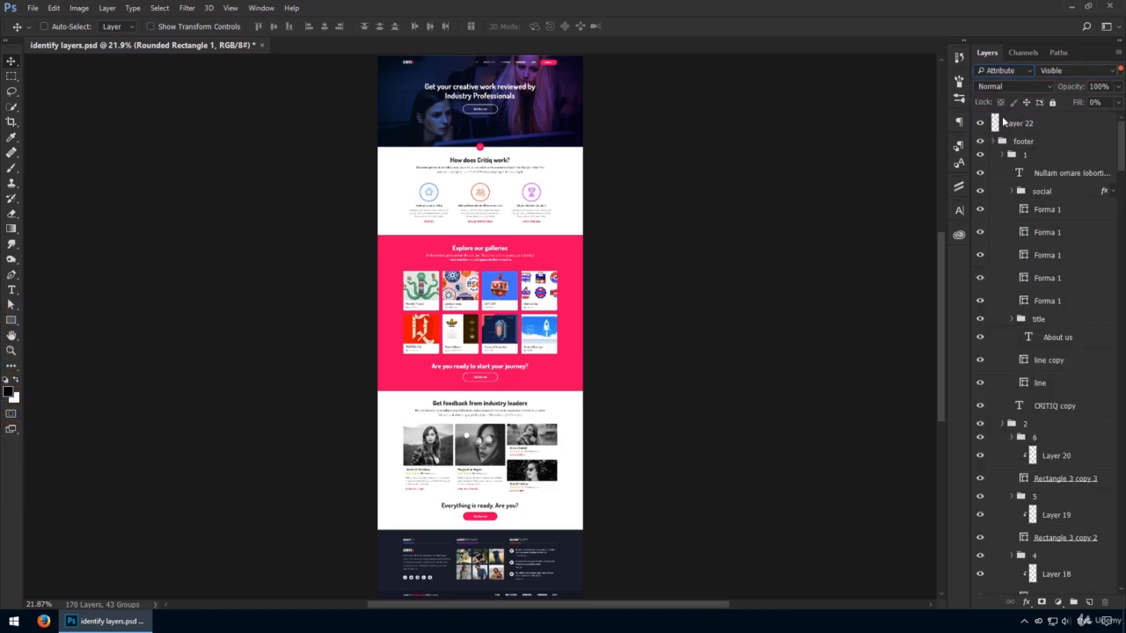
left_click(1085, 72)
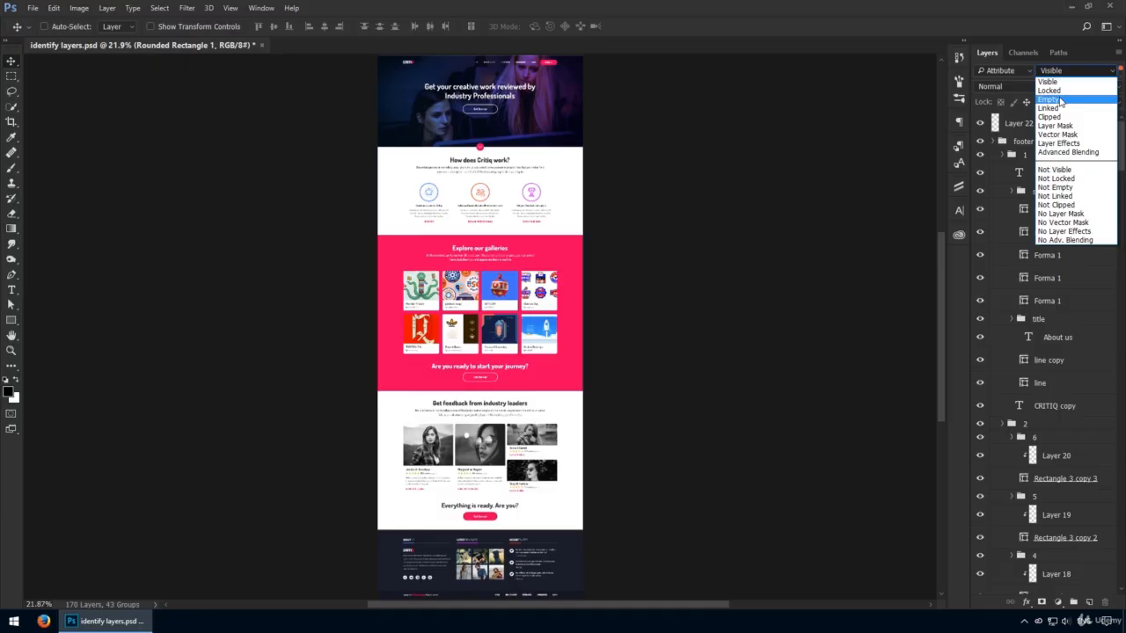
left_click(1051, 99)
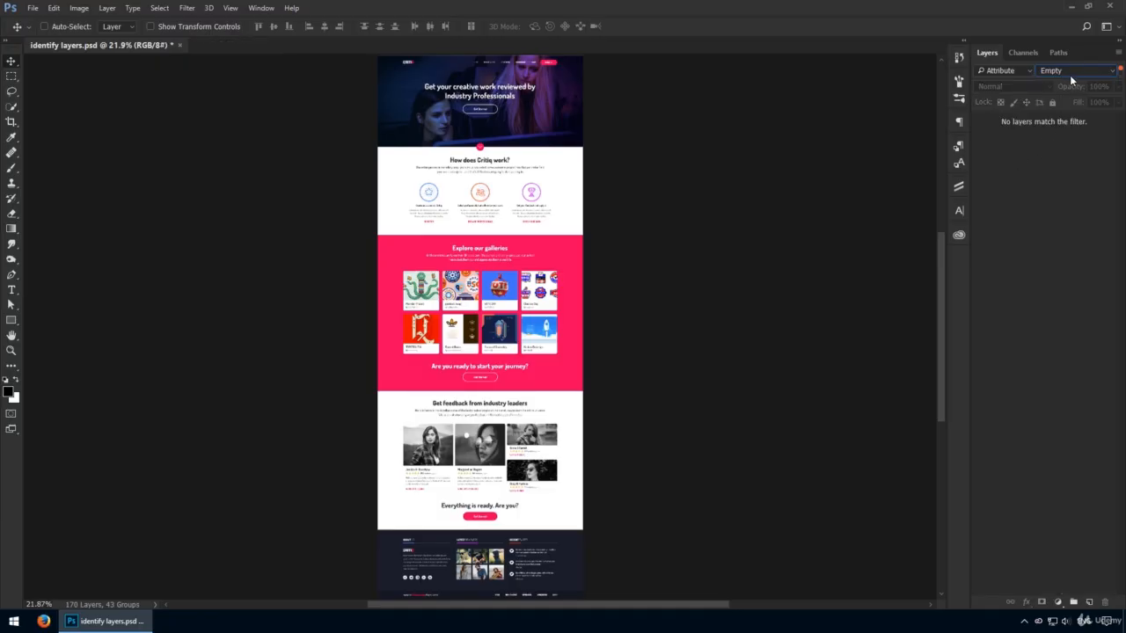
left_click(1071, 73)
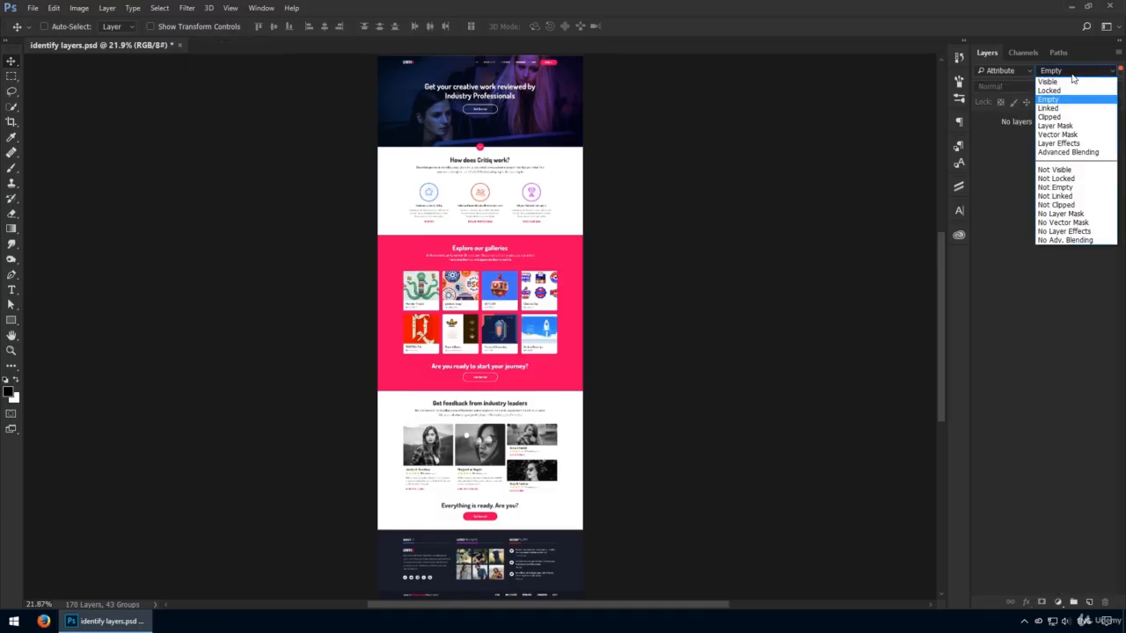
left_click(1076, 170)
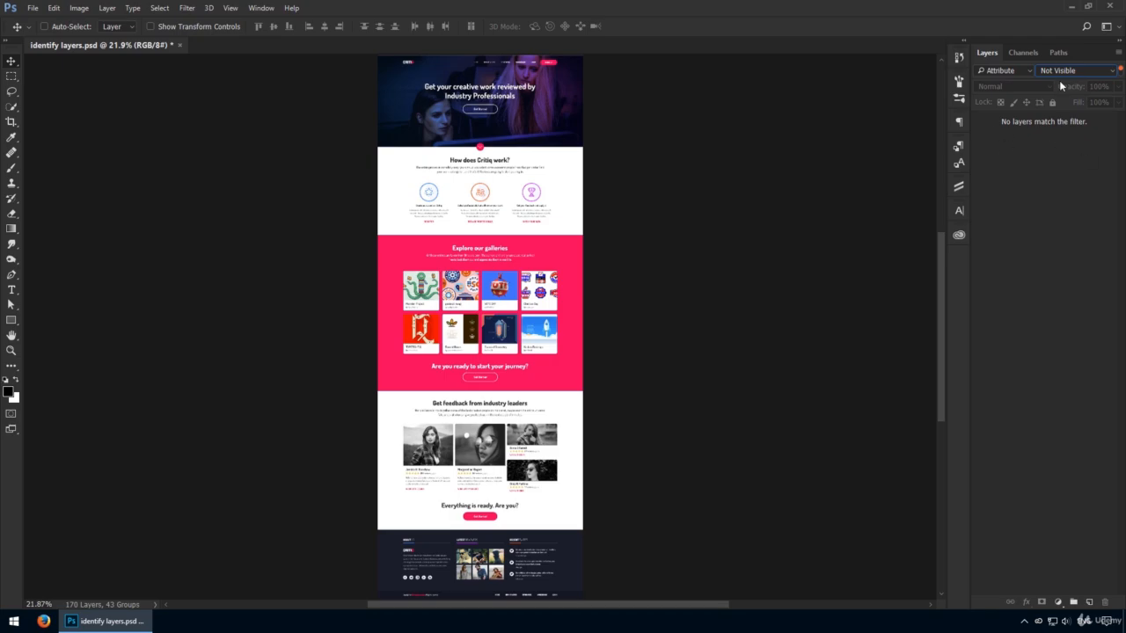
With filtering off, hide the reviewers and footer groups, and reapply the Not Visible filter to review the hidden layers
left_click(1120, 71)
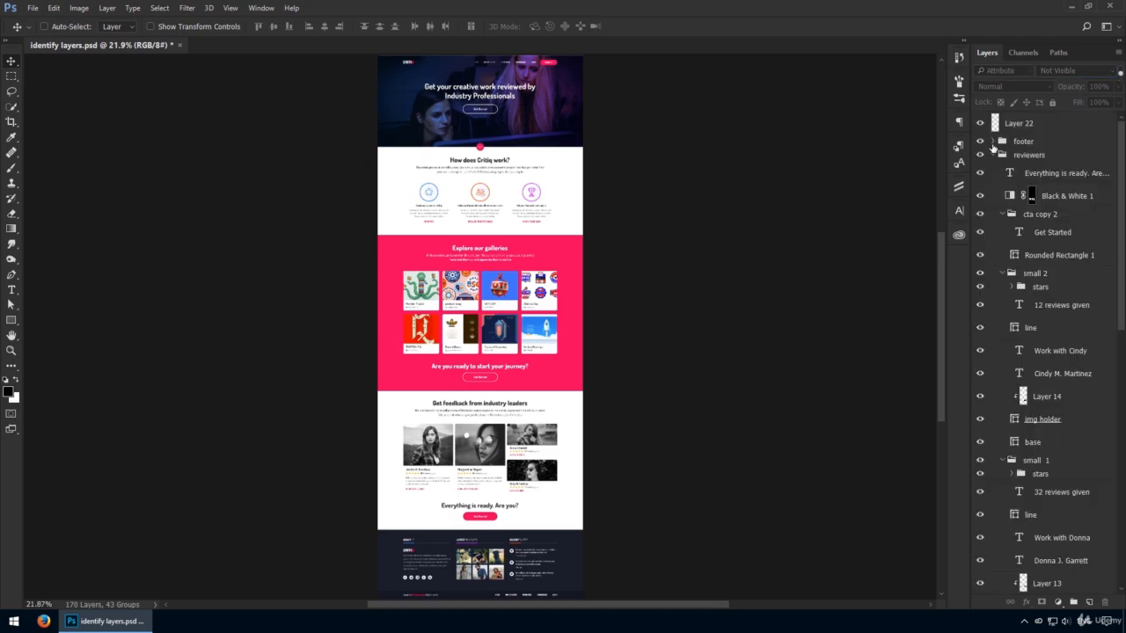
left_click(993, 155)
left_click(980, 155)
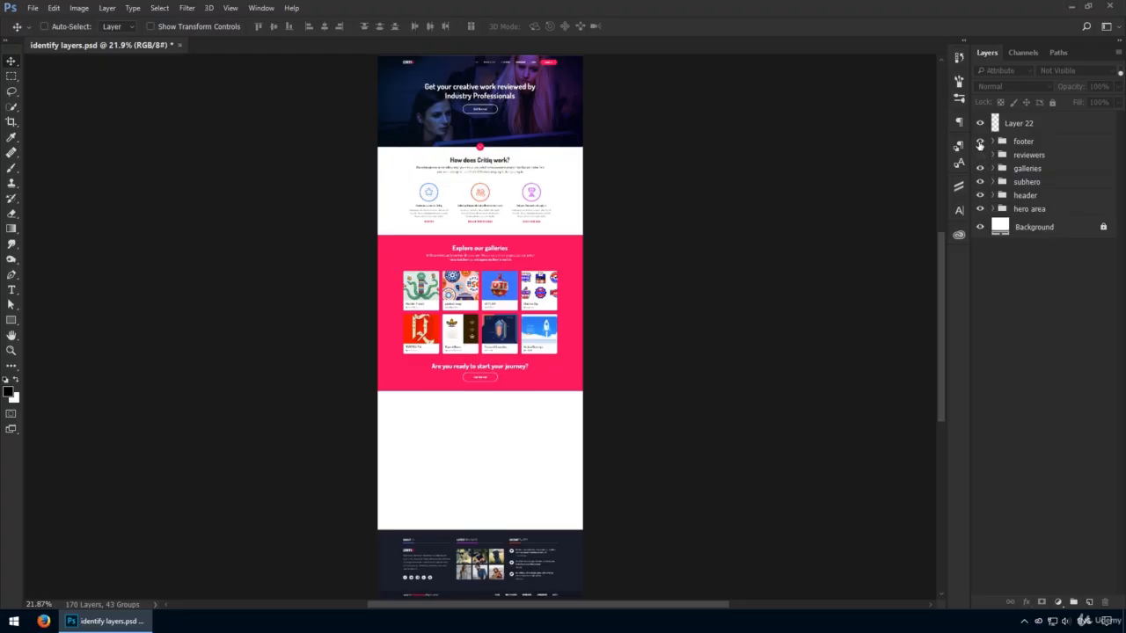
left_click(980, 142)
left_click(1120, 70)
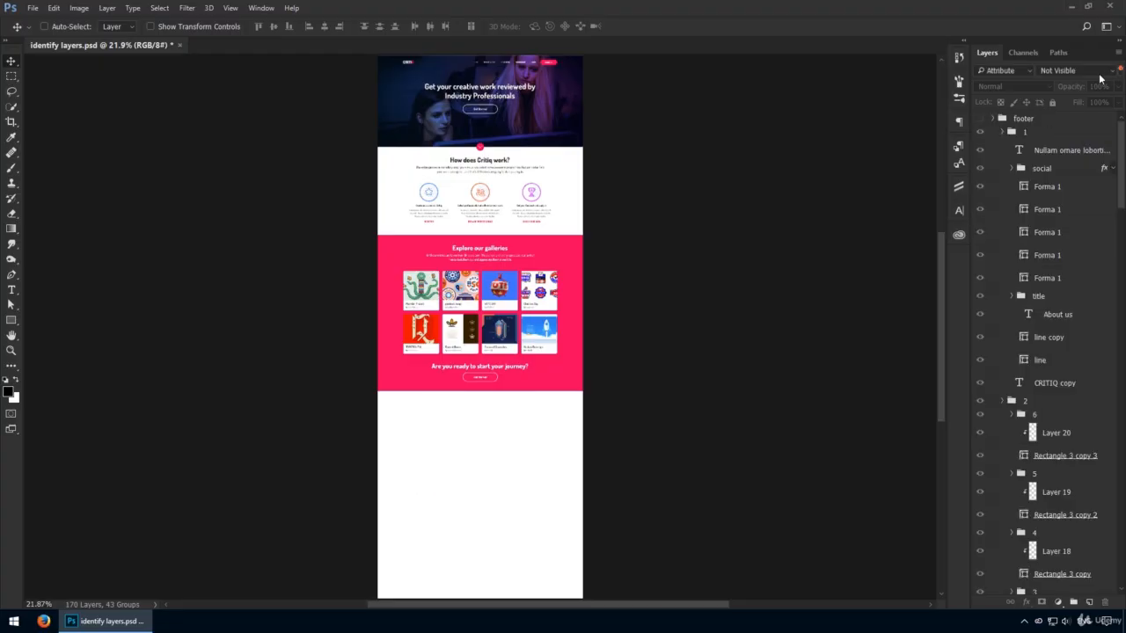
left_click(1100, 73)
left_click(1099, 74)
scroll(1010, 173, "down", 10)
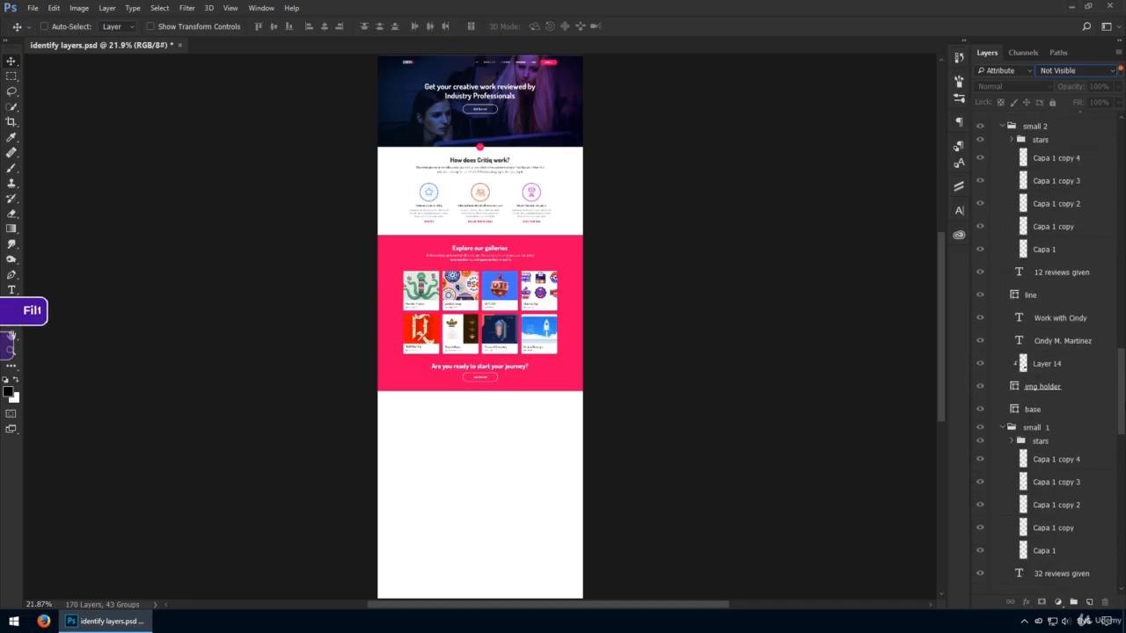
left_click_drag(1122, 424, 1122, 126)
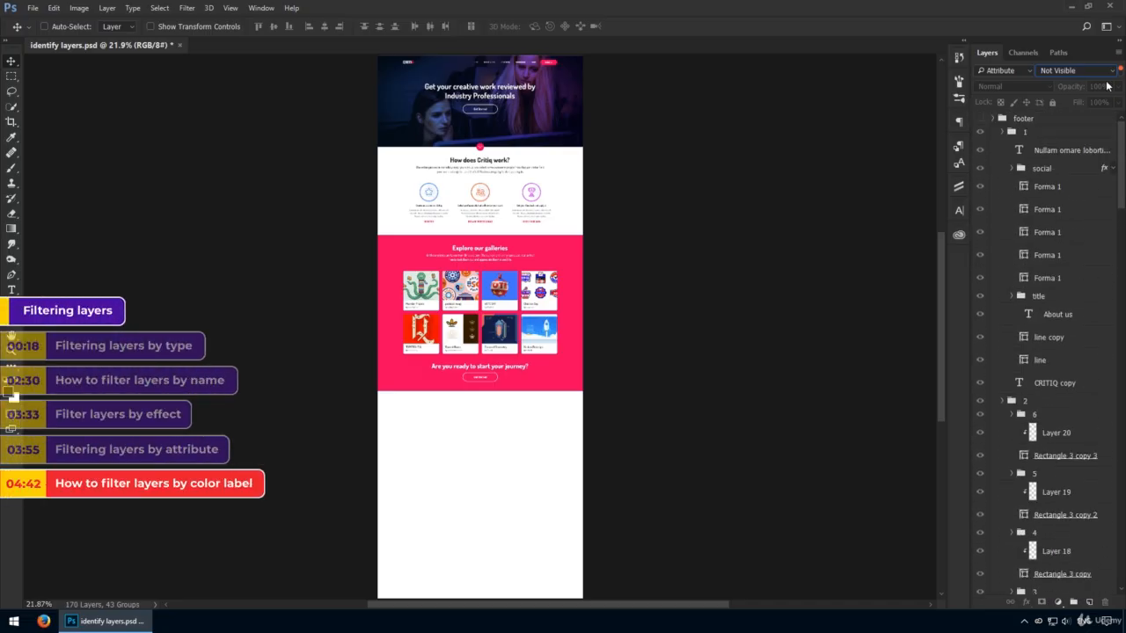
Switch the layer filter type to Color, leaving the color option at None
left_click(1003, 70)
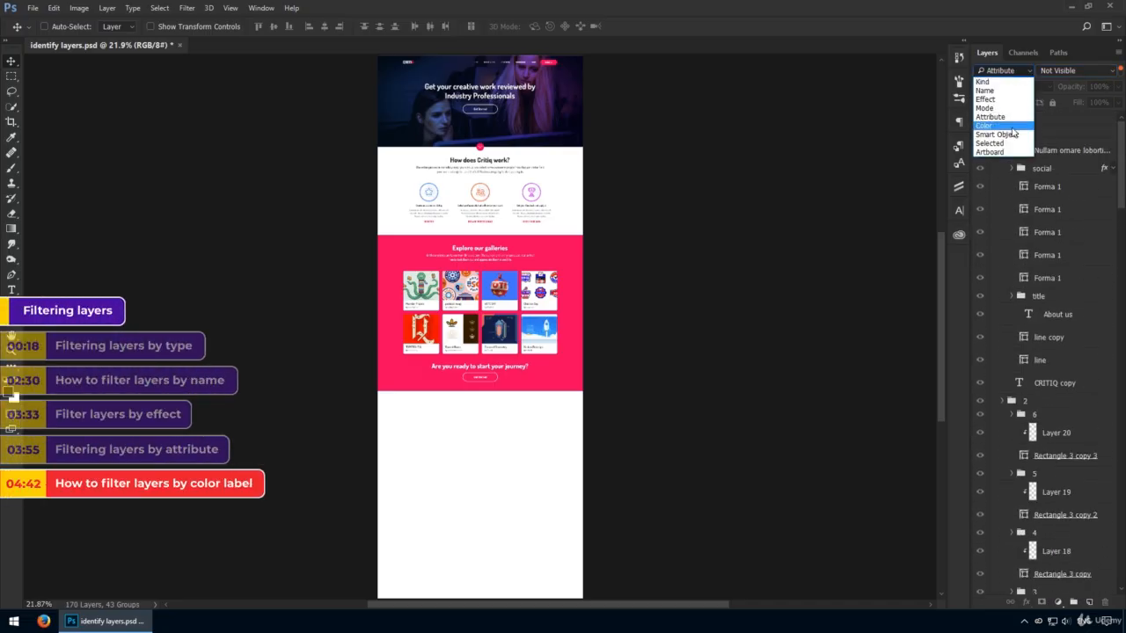
left_click(1010, 144)
left_click(1073, 71)
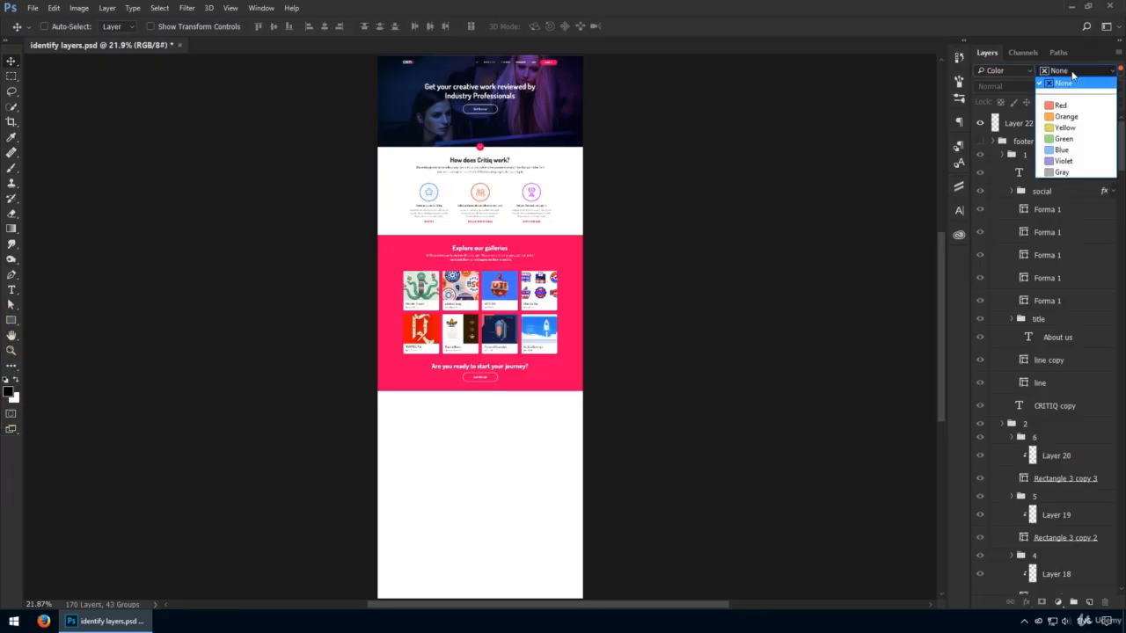
left_click(1082, 73)
Turn off layer filtering and color-label the galleries and subhero groups red and the header group yellow
left_click(1121, 74)
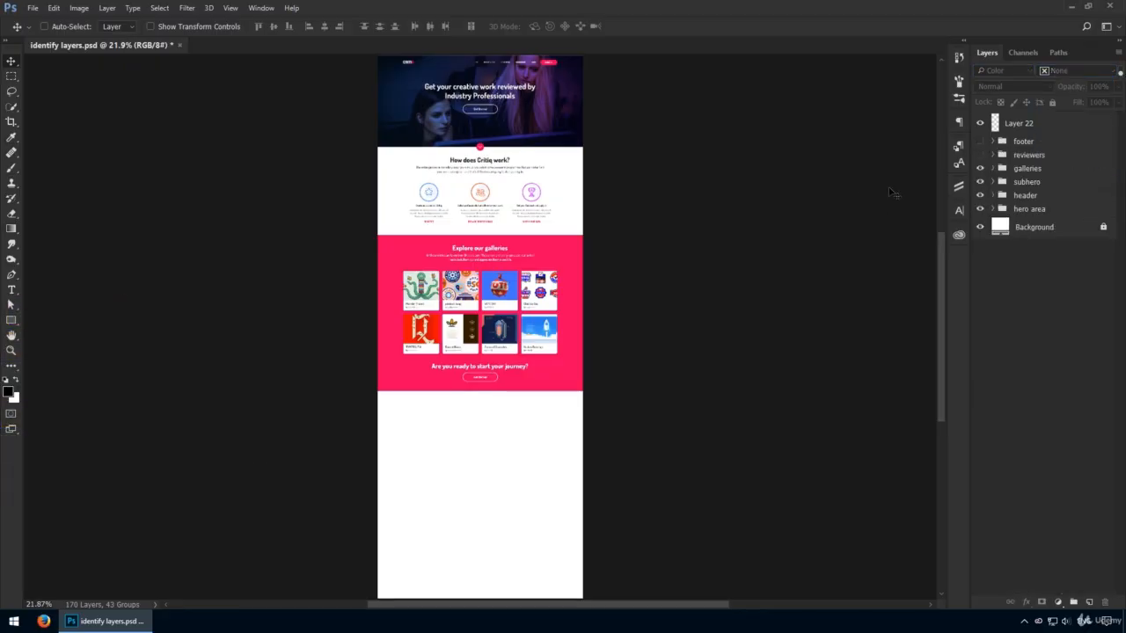
right_click(980, 168)
left_click(994, 219)
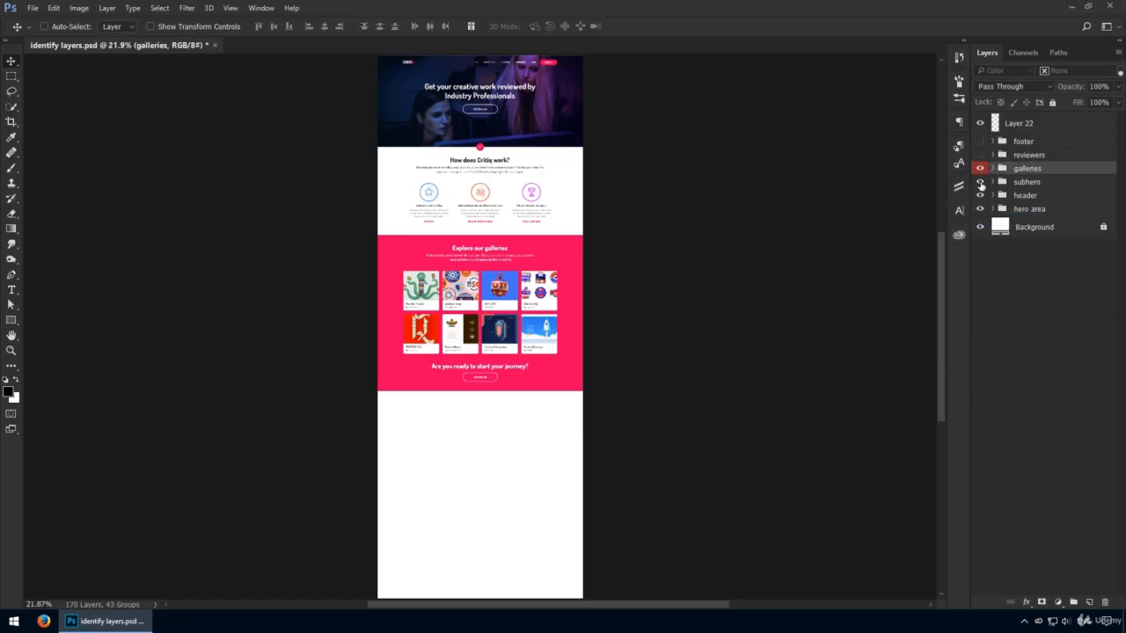
right_click(981, 182)
left_click(982, 234)
right_click(982, 201)
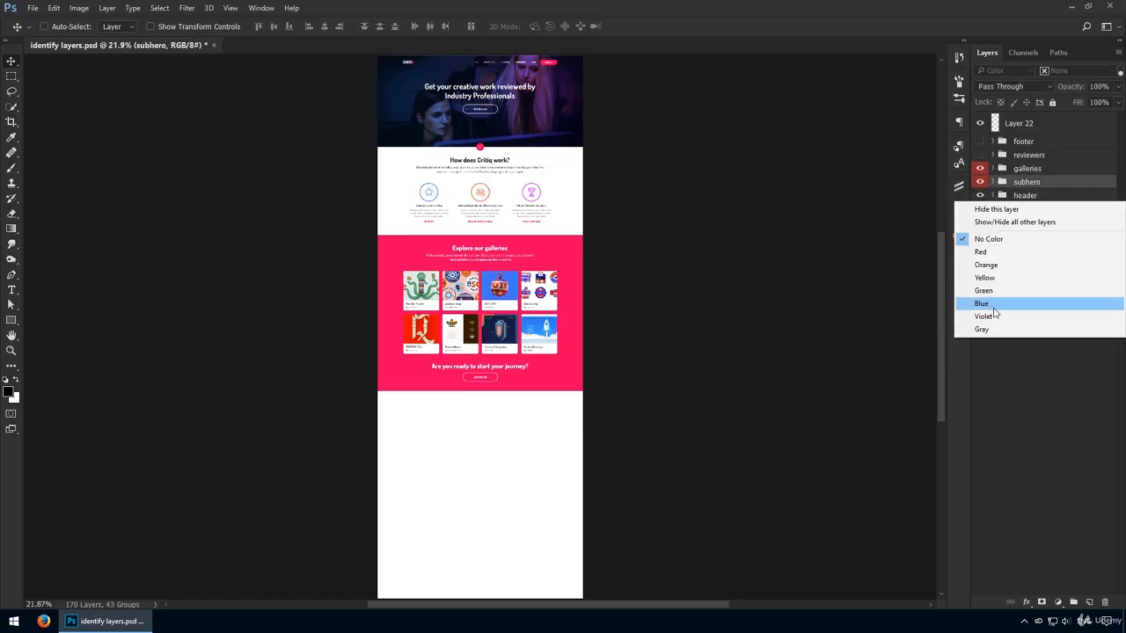
left_click(990, 278)
Turn layer filtering back on and filter by the Red color label, followed by the Yellow one
left_click(1120, 73)
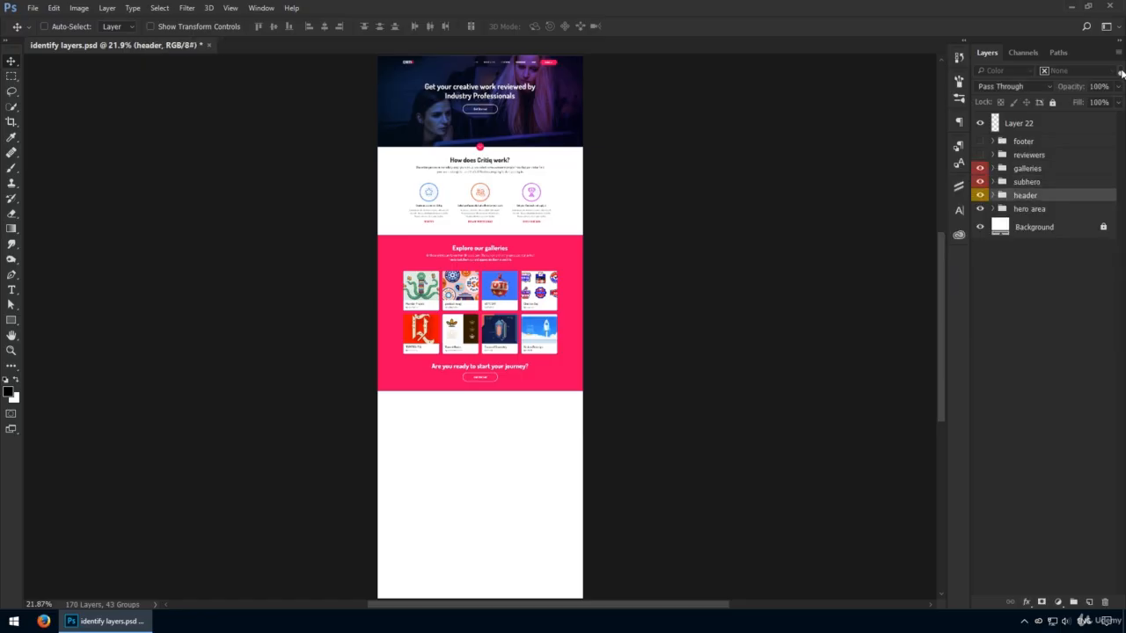
left_click(1102, 71)
left_click(1061, 106)
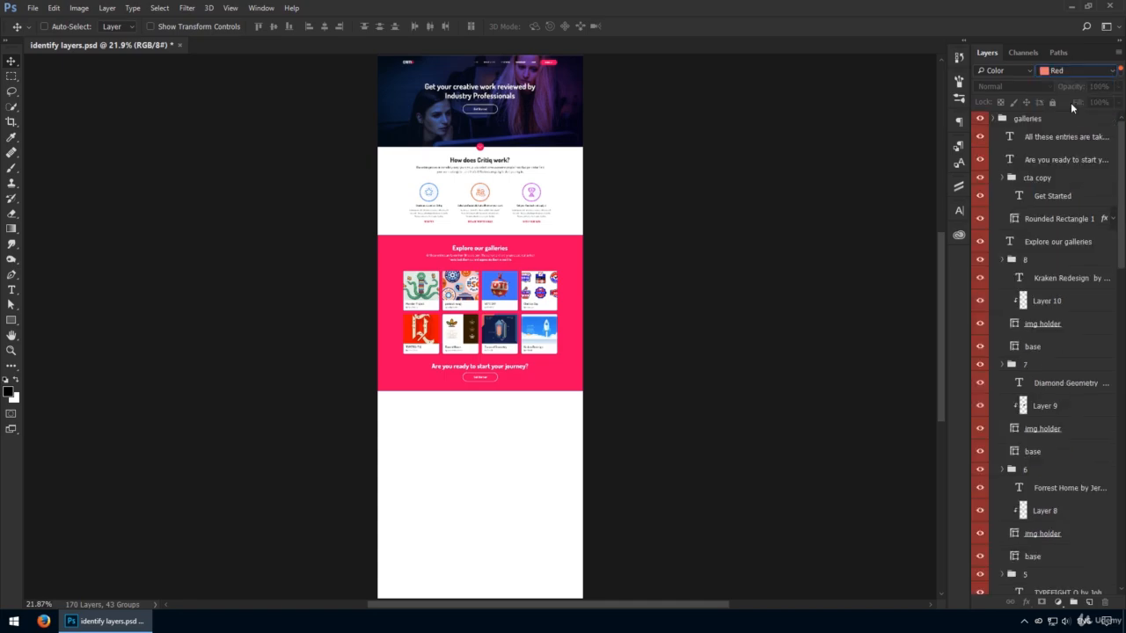
left_click(1082, 72)
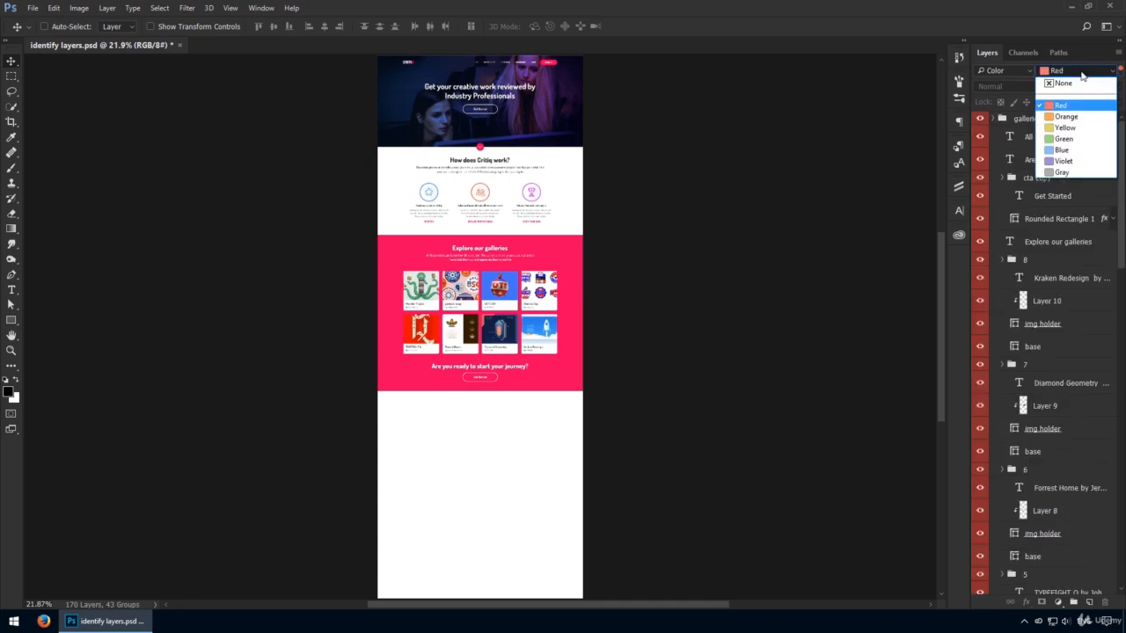
left_click(1075, 129)
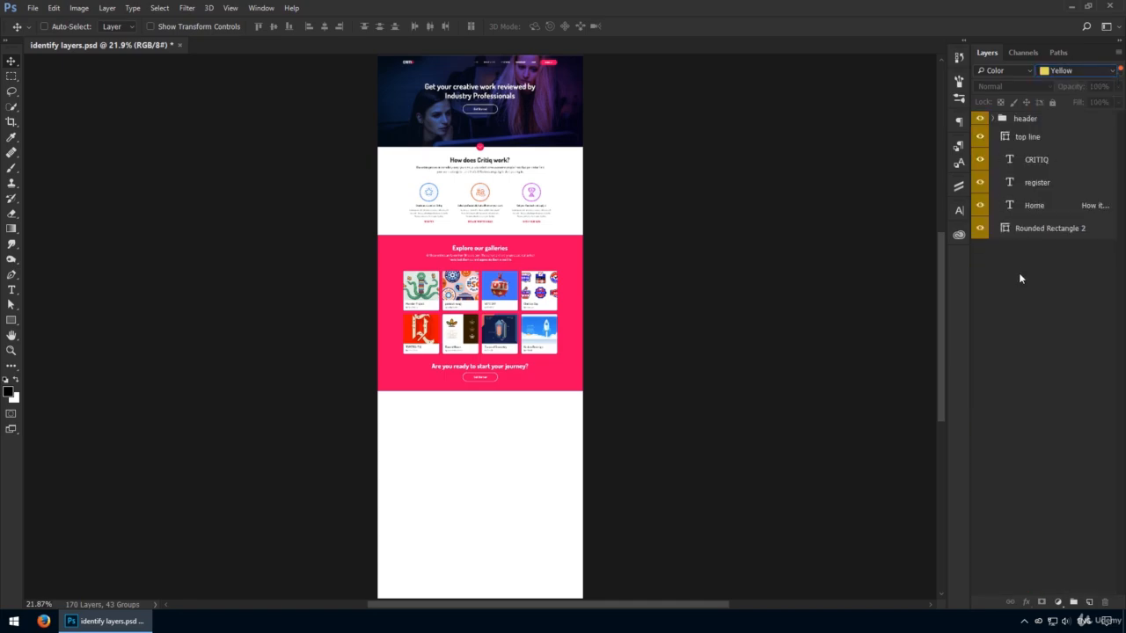